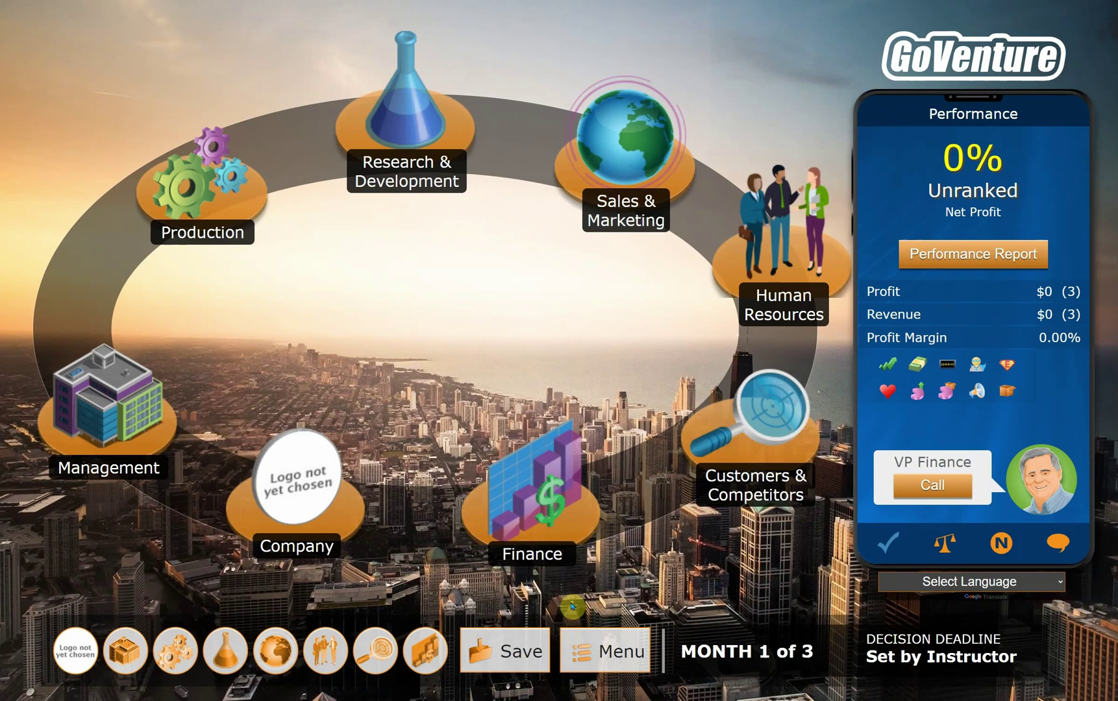
# Step: Glance at the R&D choices and financial reports, then bring up the Company overview
pyautogui.click(405, 127)
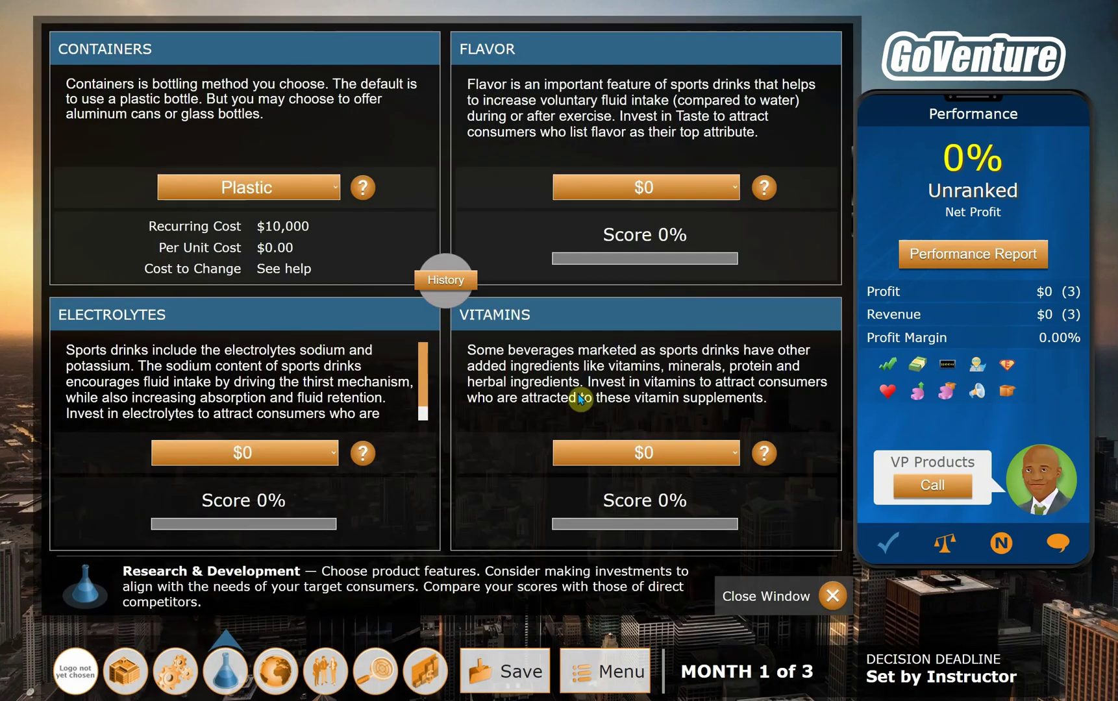
pyautogui.click(802, 601)
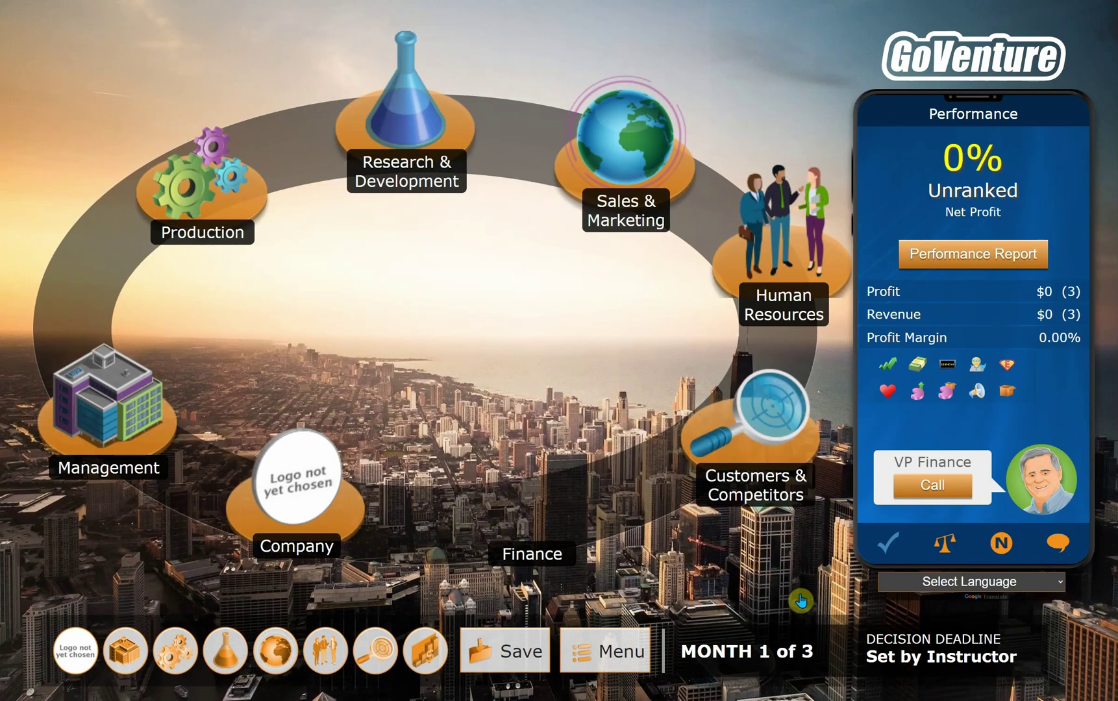
pyautogui.click(520, 493)
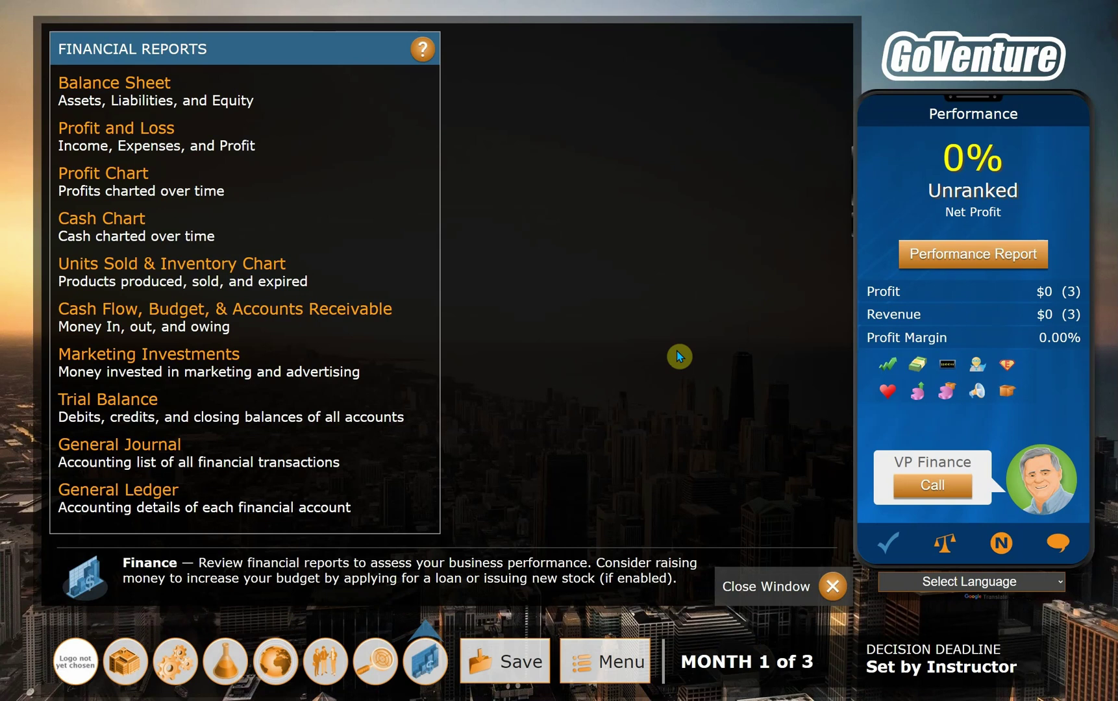
pyautogui.click(761, 587)
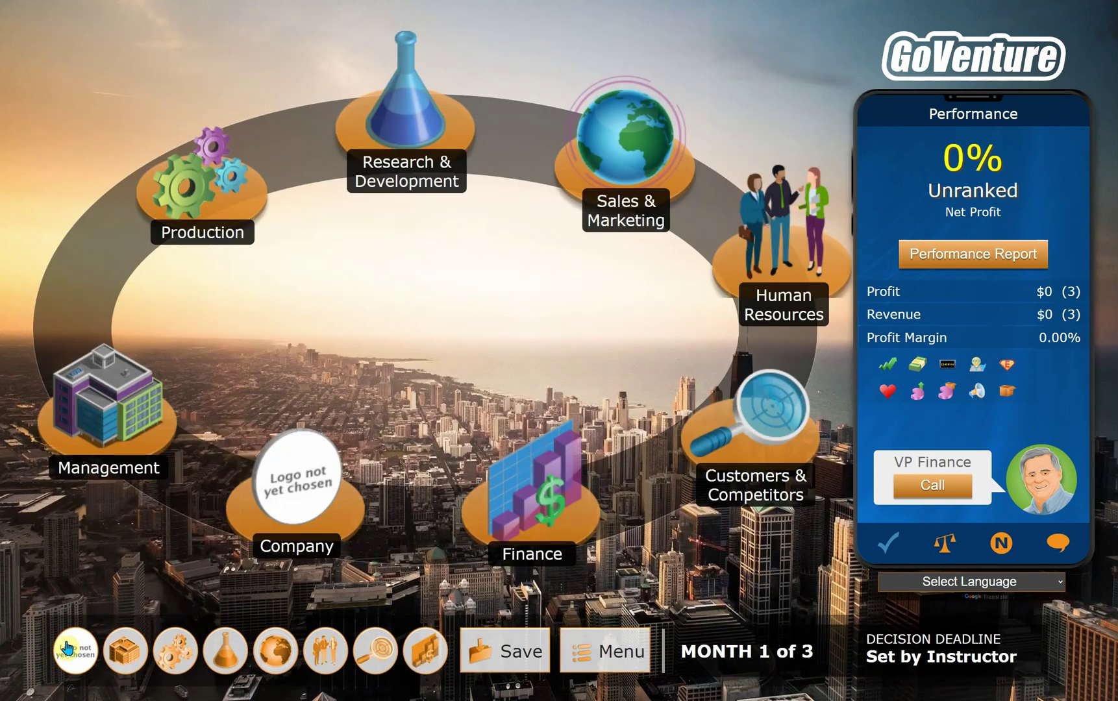
pyautogui.click(73, 660)
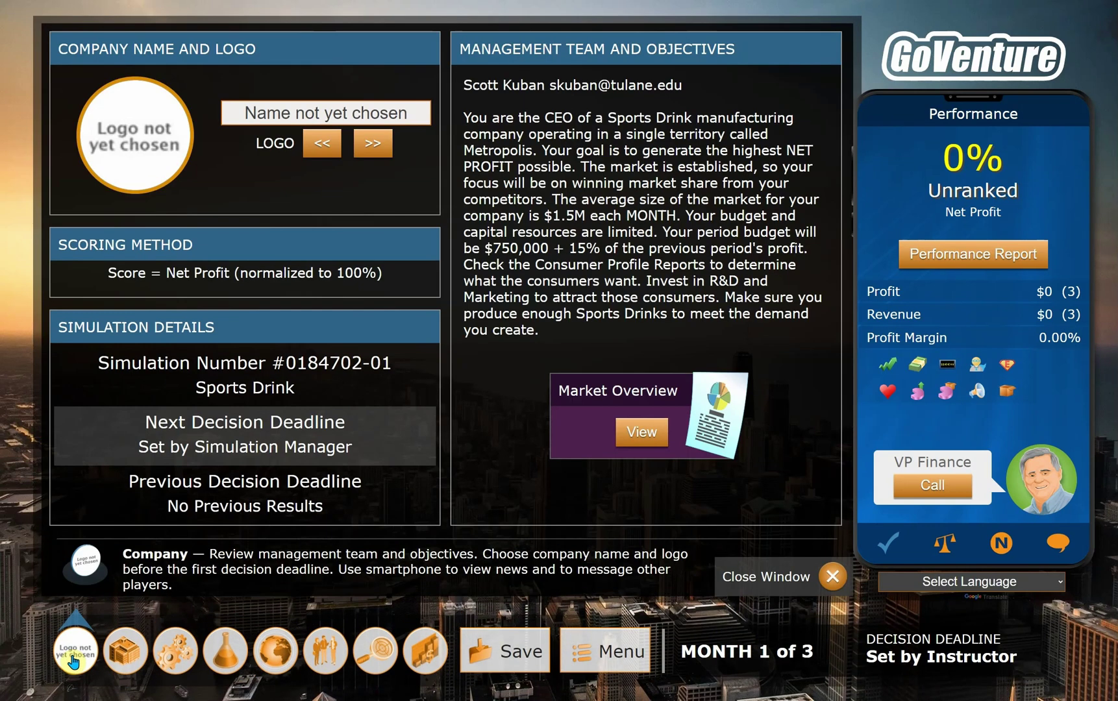
# Step: Cycle to a new company logo and replace the placeholder name with 'Sports Fizz Co.'
pyautogui.click(129, 662)
pyautogui.click(187, 678)
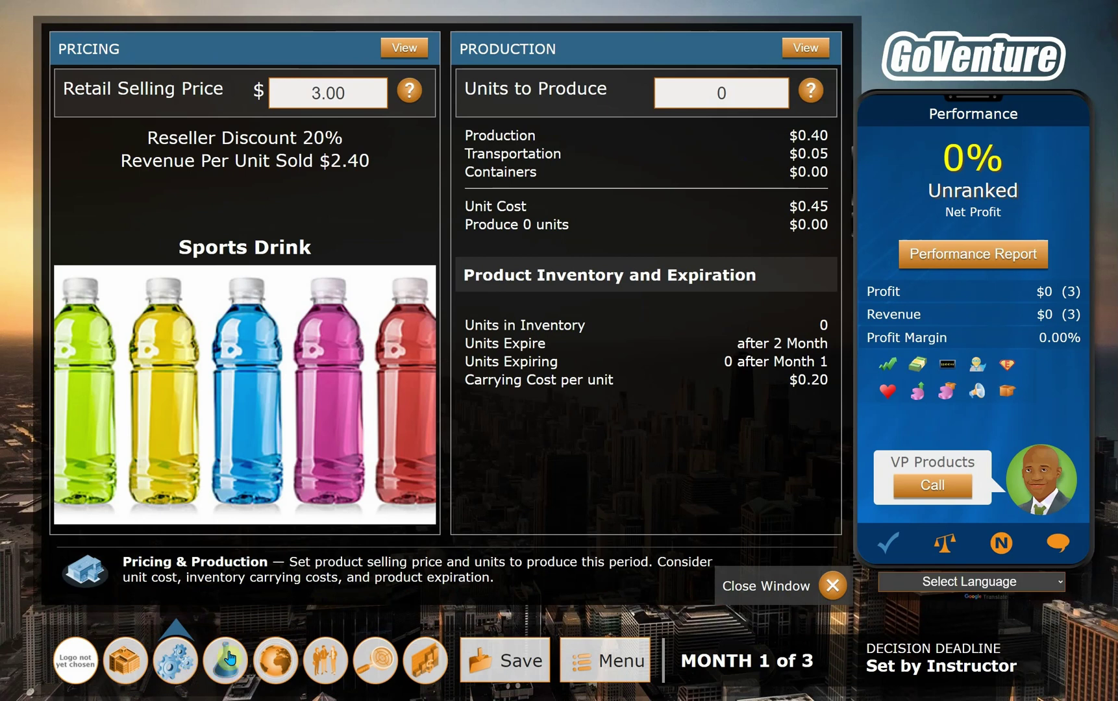
pyautogui.click(73, 669)
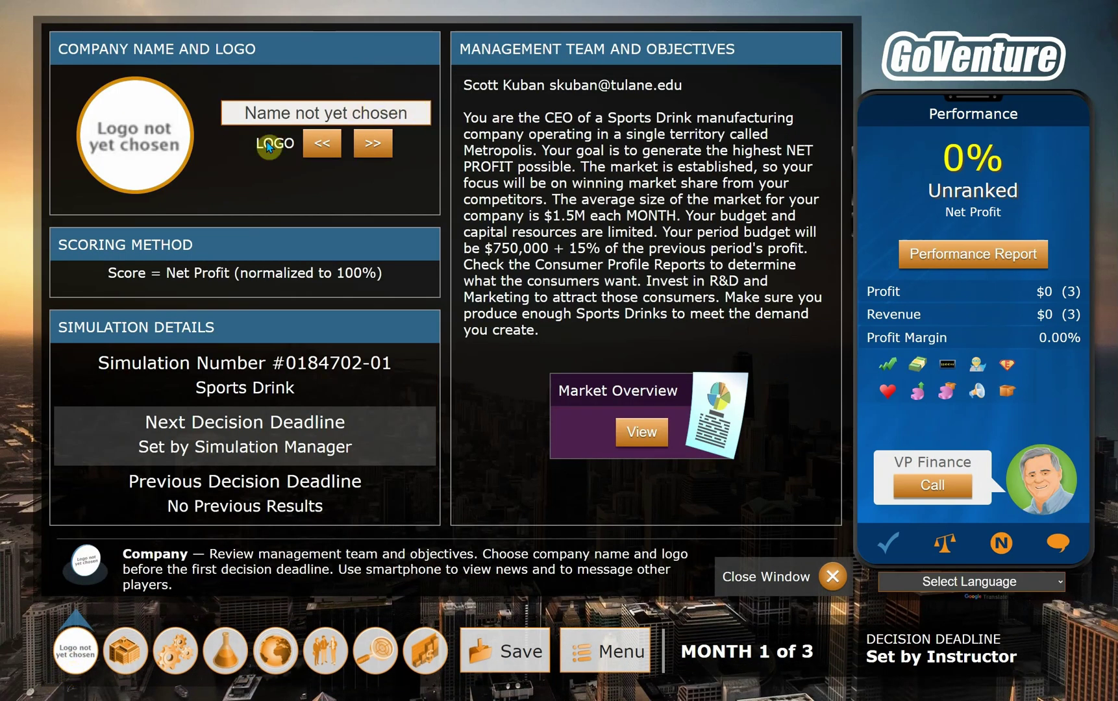
pyautogui.click(373, 144)
pyautogui.click(373, 145)
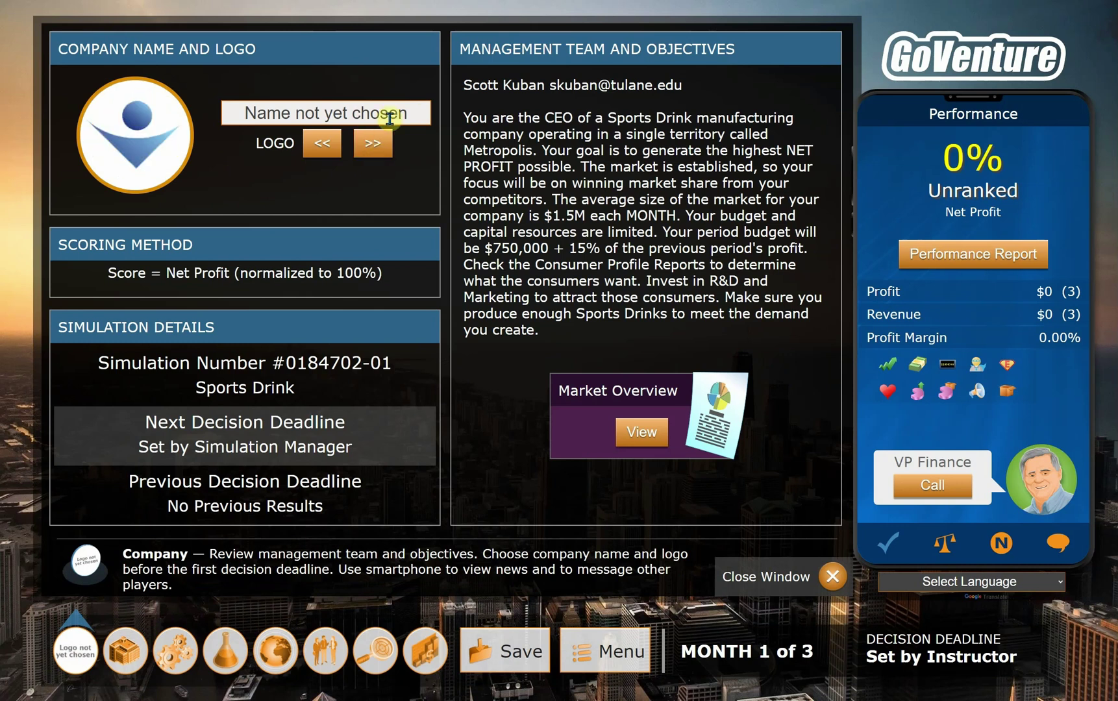
pyautogui.moveTo(390, 118); pyautogui.dragTo(239, 117)
pyautogui.write('Sp')
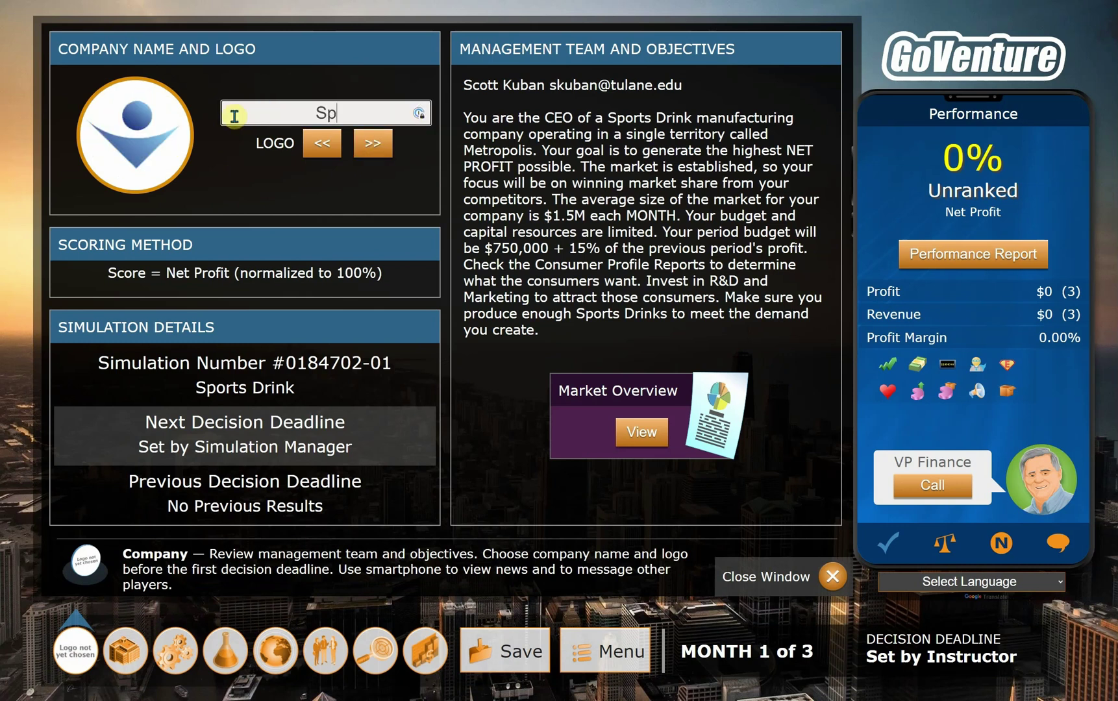
pyautogui.write('orts Fizz Co.')
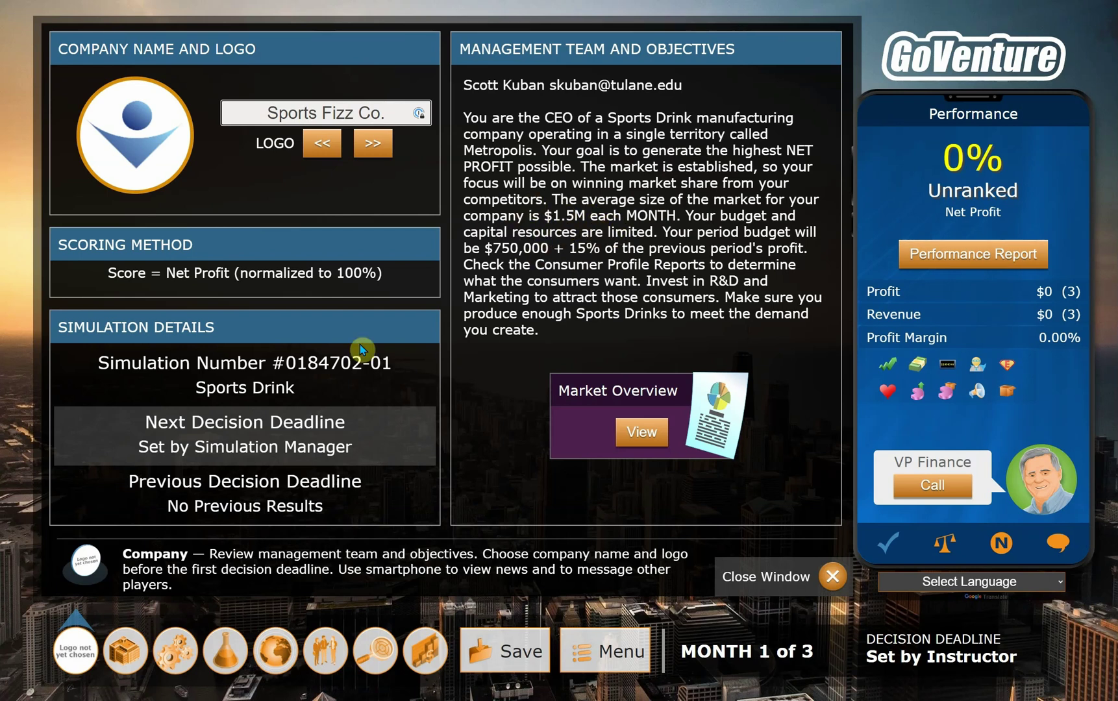
pyautogui.click(125, 651)
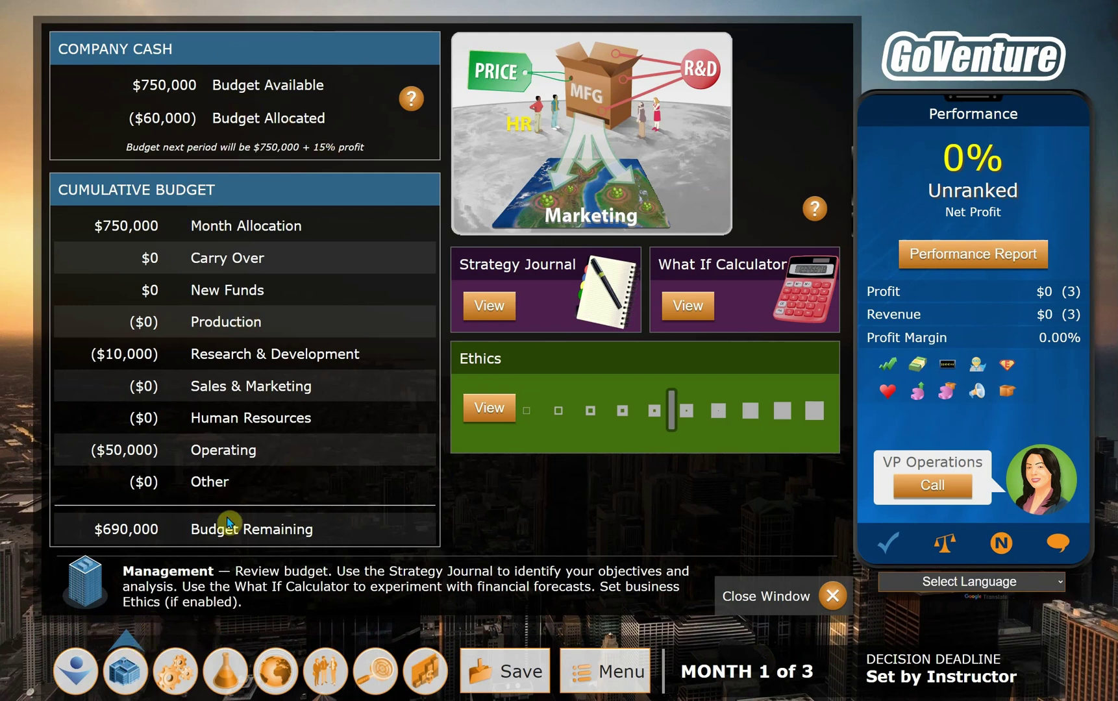
# Step: Enter 500,000 in Units to Produce, costing $225,000 at $3.00 retail
pyautogui.click(174, 682)
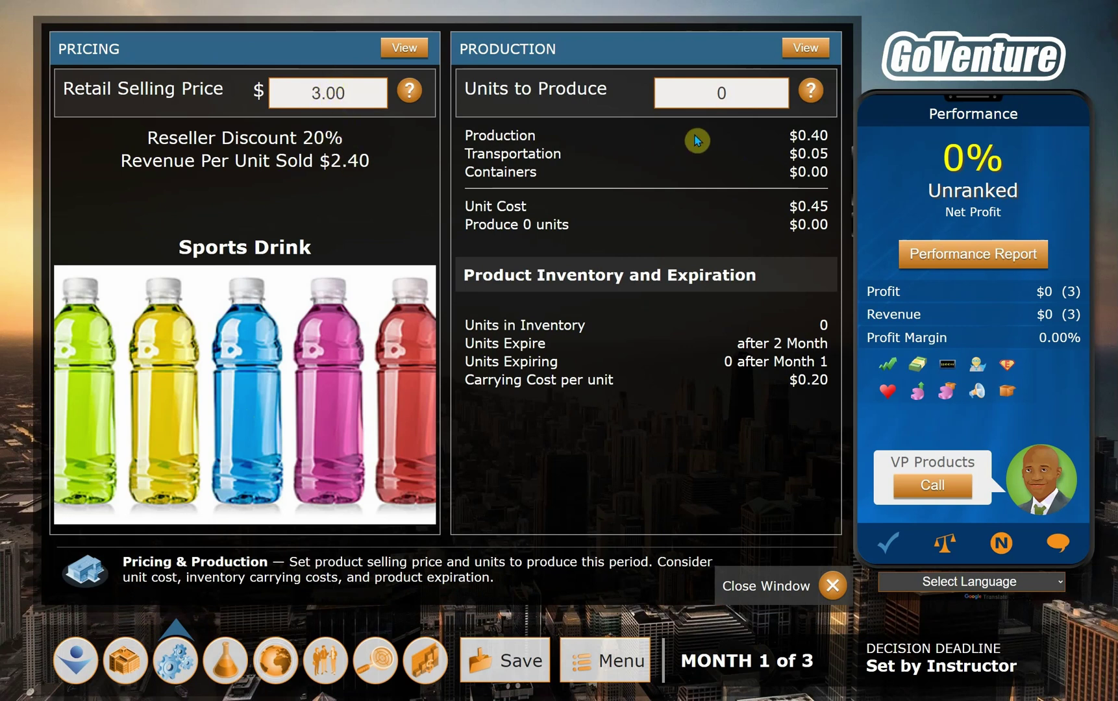
pyautogui.click(732, 96)
pyautogui.write('500,000')
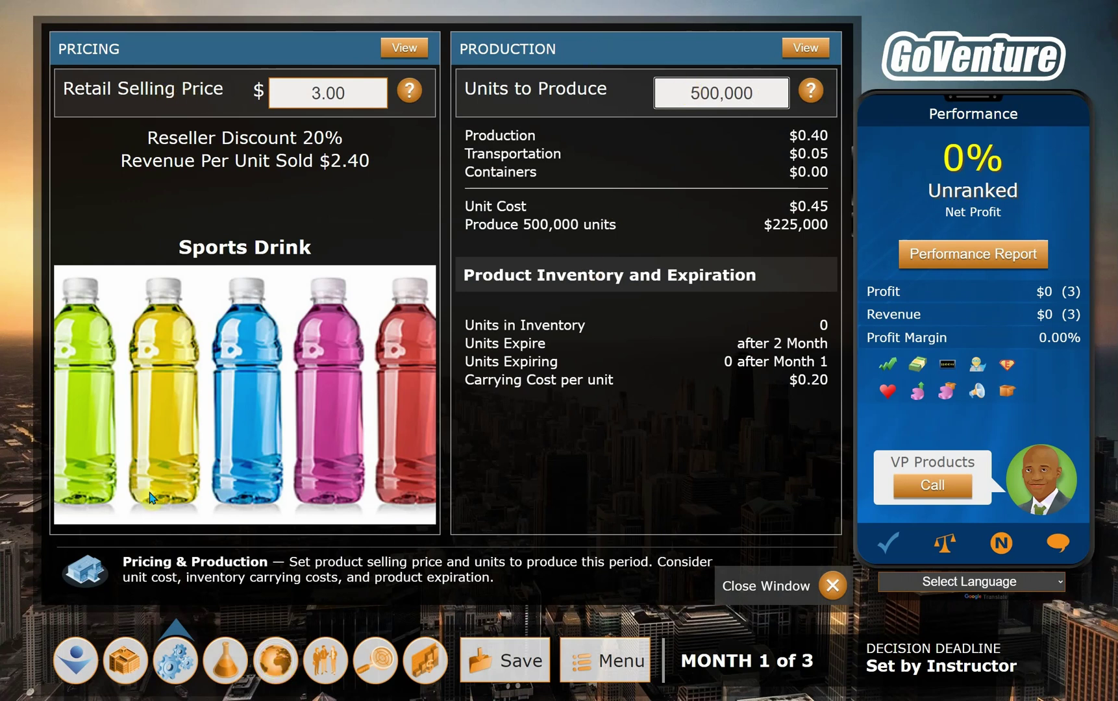
pyautogui.click(226, 657)
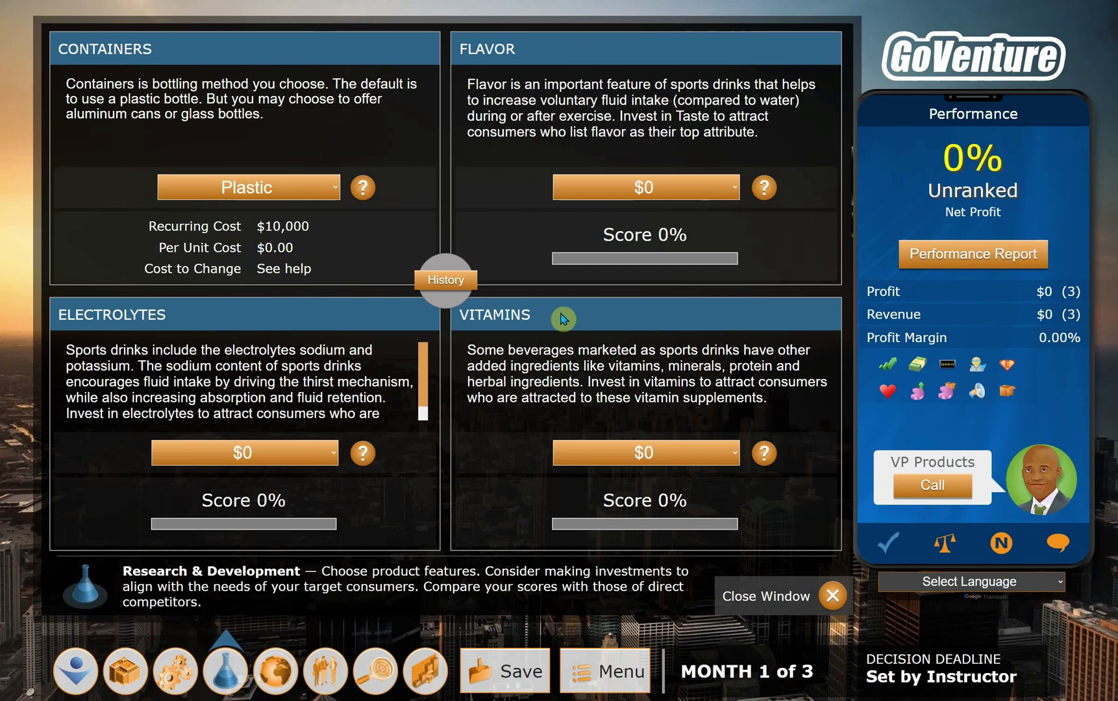
# Step: Put $12,500 into Flavor R&D, accepting the employee-needs warning
pyautogui.click(715, 188)
pyautogui.click(660, 243)
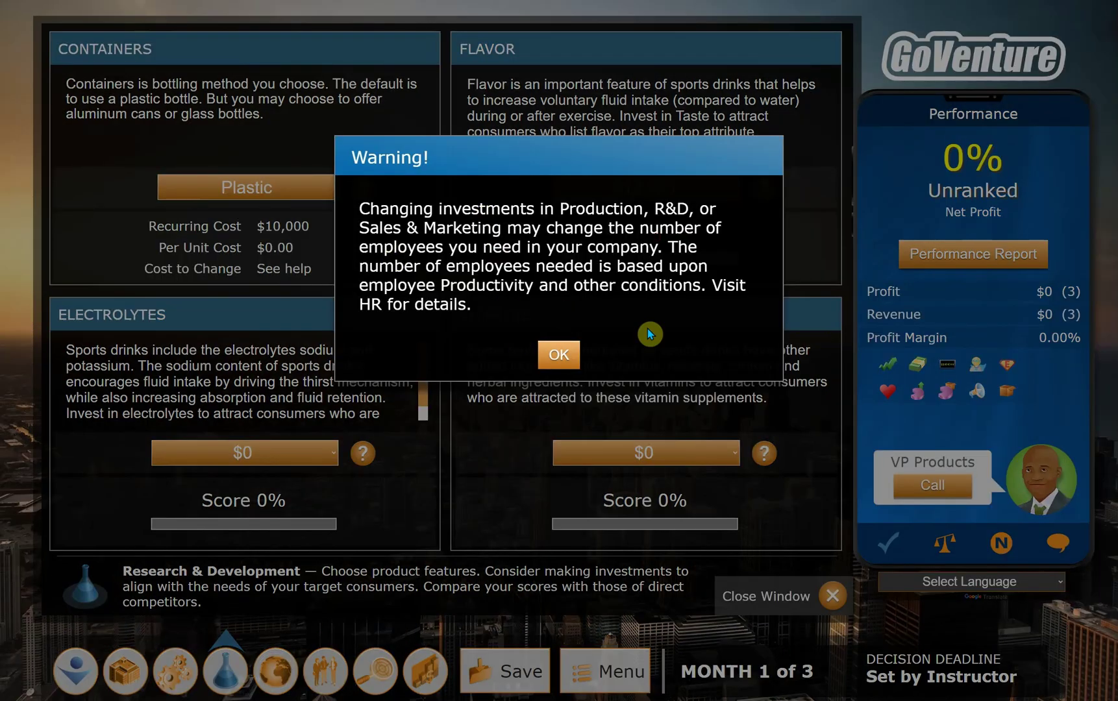
pyautogui.click(560, 355)
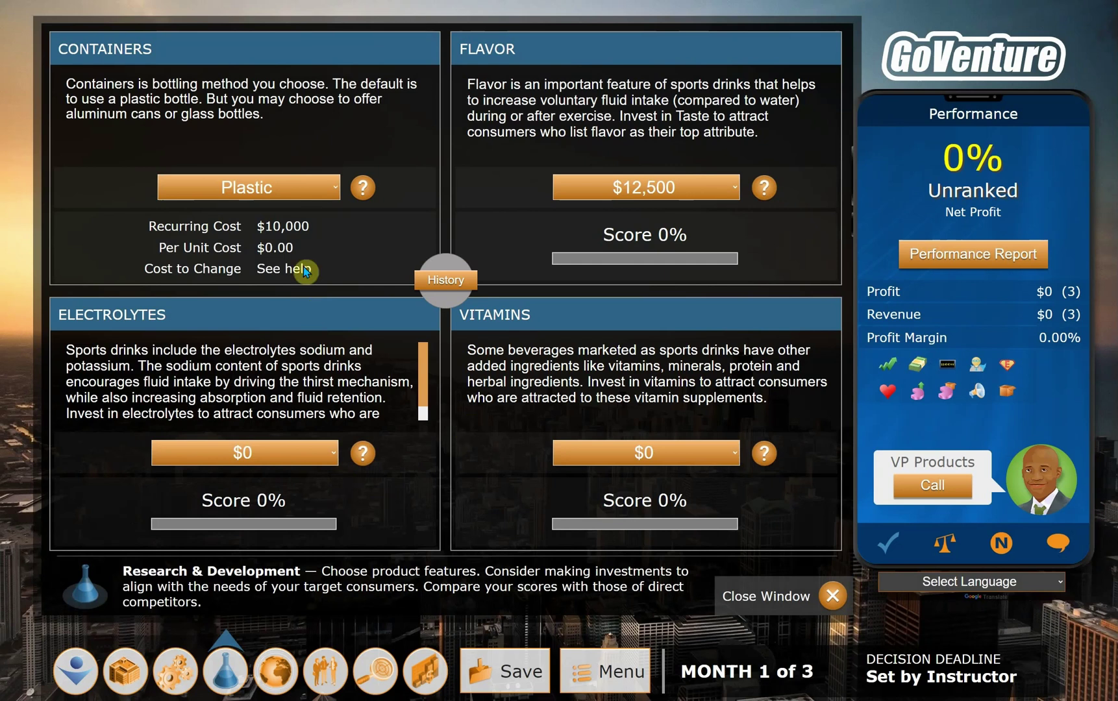
pyautogui.click(278, 673)
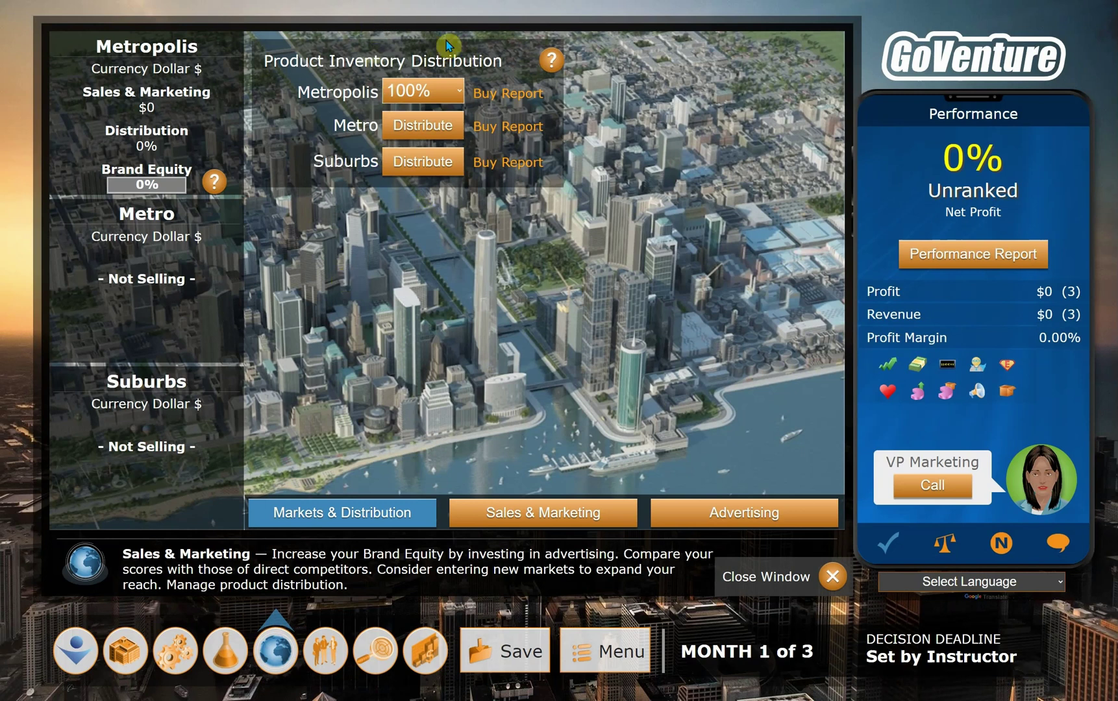
# Step: Split Metropolis advertising into 35% TV & Video, 35% radio and 30% Newspaper
pyautogui.click(424, 126)
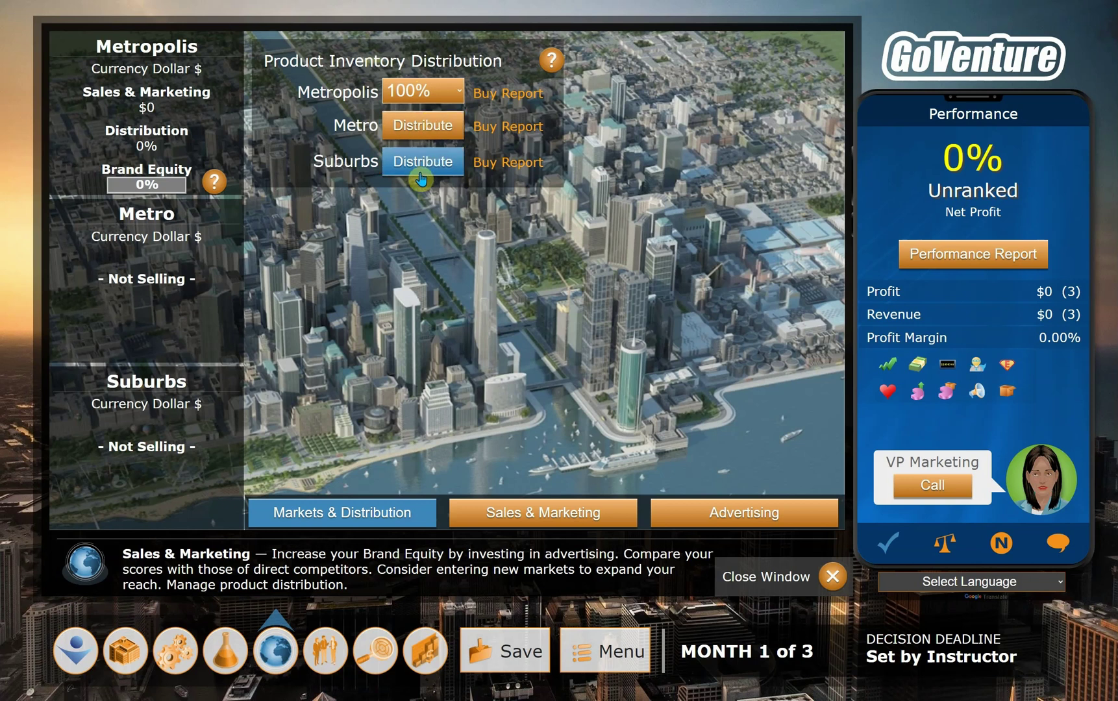
pyautogui.click(510, 527)
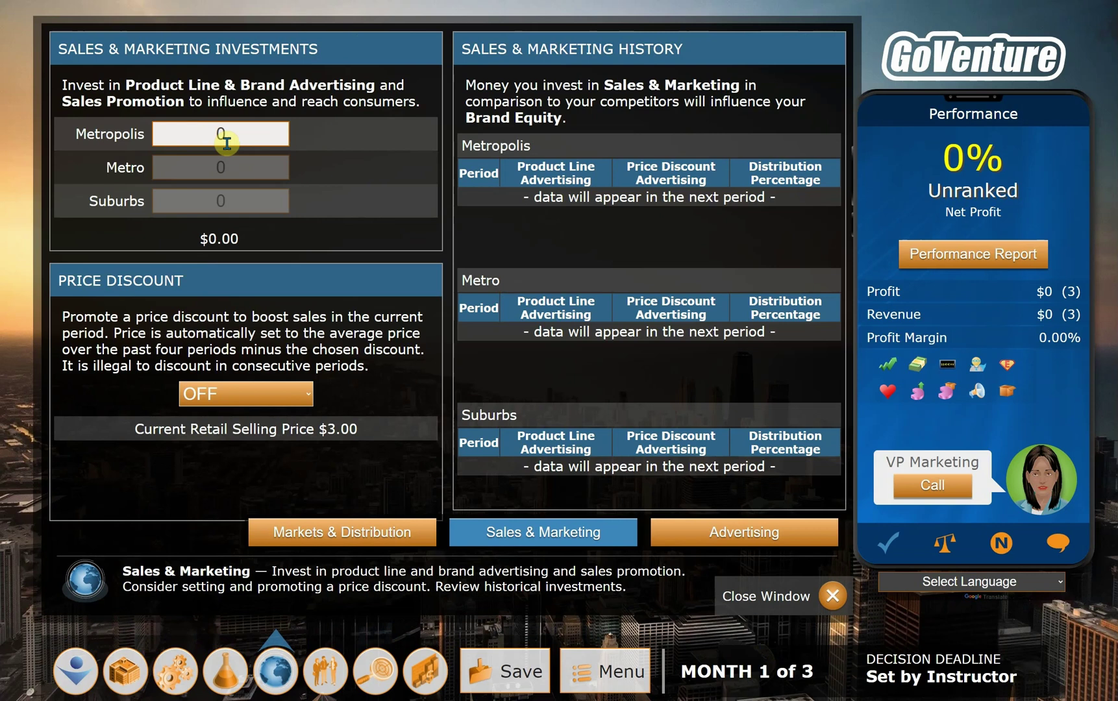
pyautogui.click(723, 537)
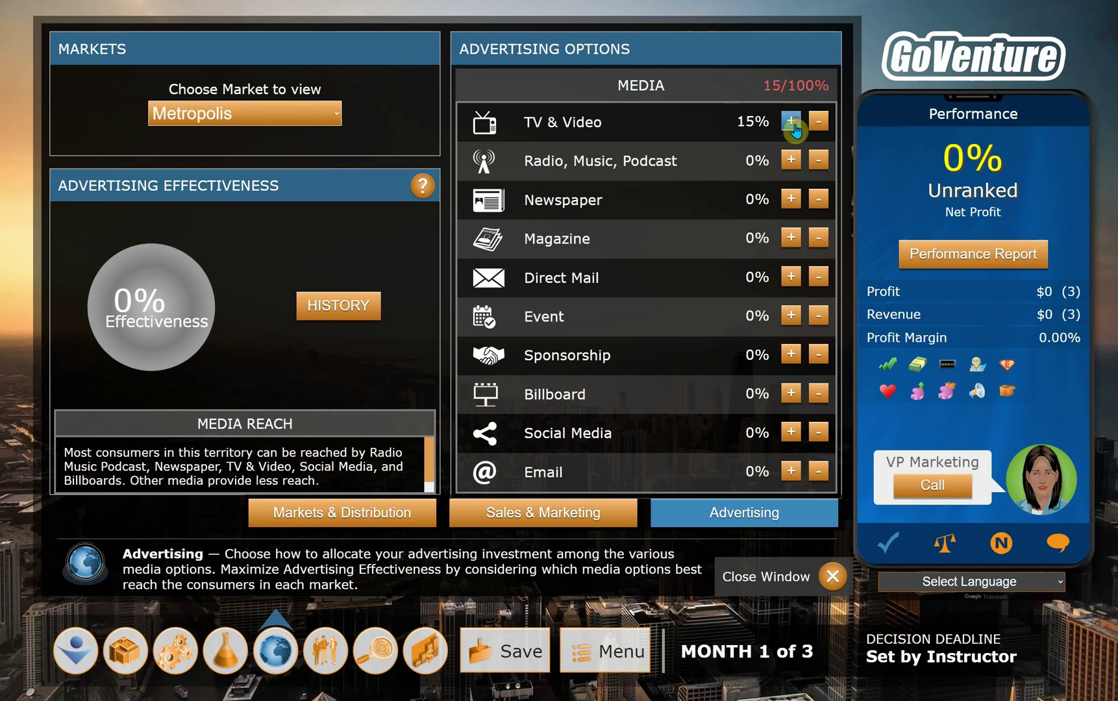
pyautogui.click(793, 161)
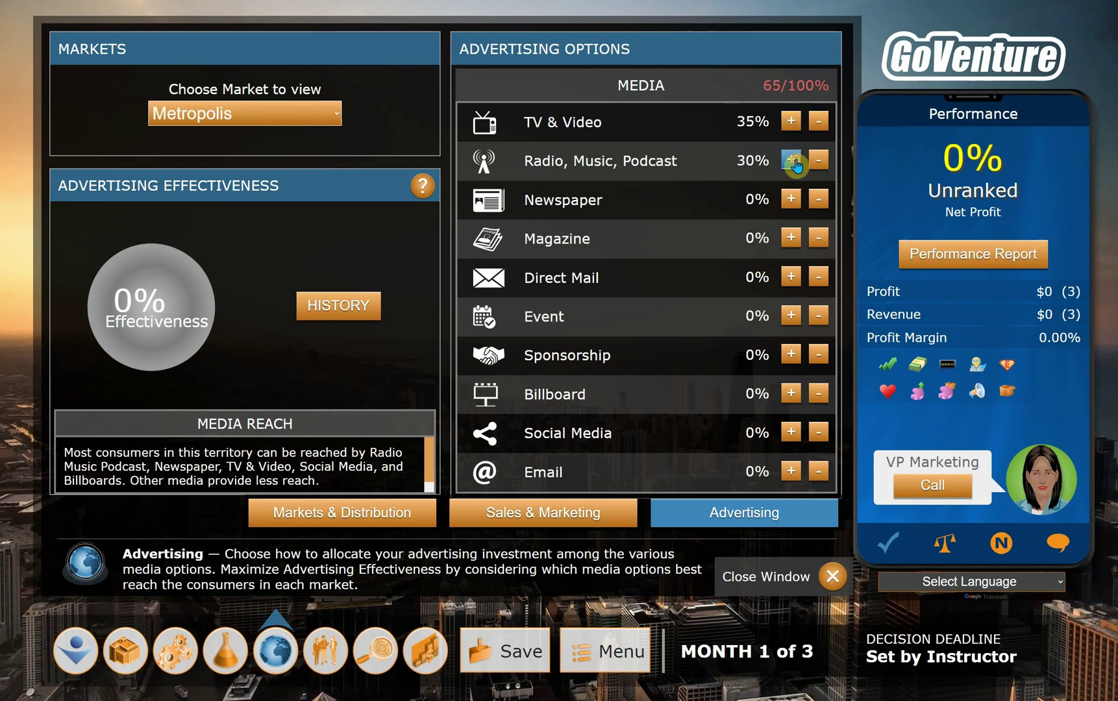
pyautogui.click(792, 164)
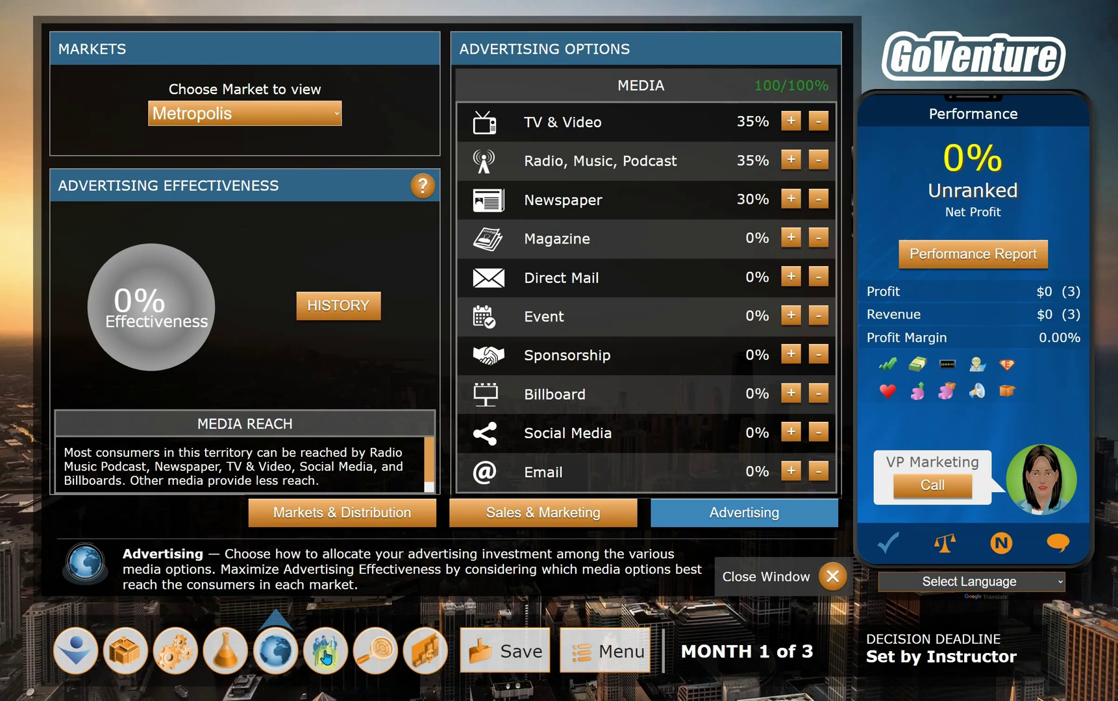
pyautogui.click(326, 658)
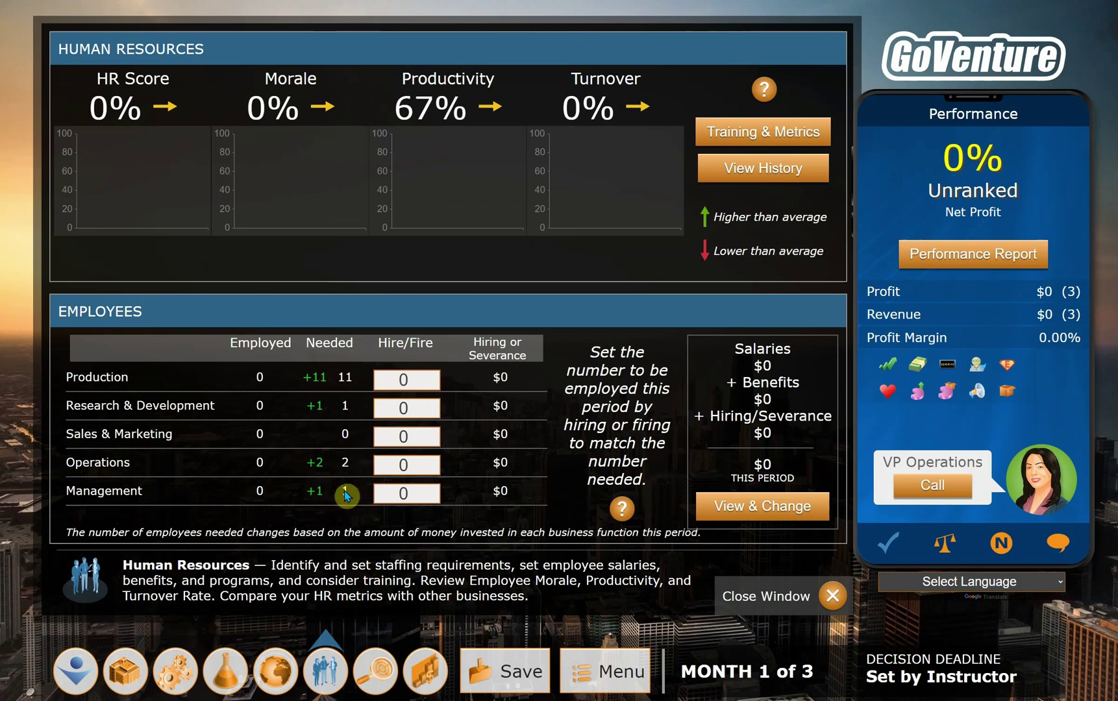
# Step: Review the training and HR metrics and the employee salaries
pyautogui.click(734, 139)
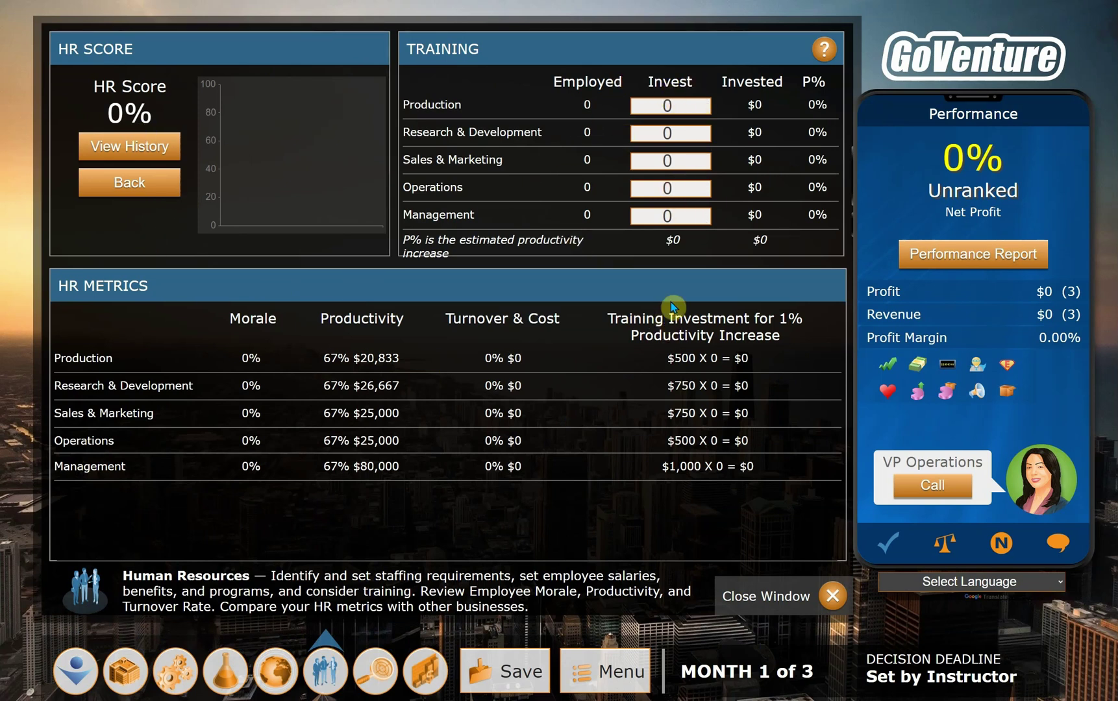
pyautogui.click(791, 603)
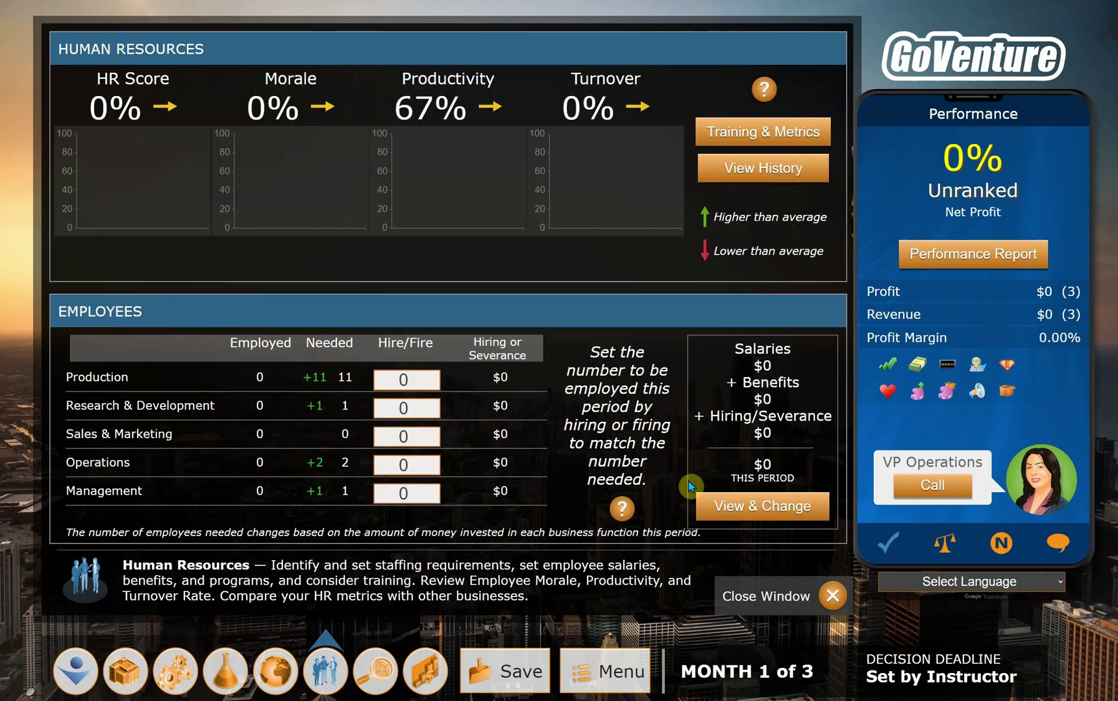
pyautogui.click(727, 503)
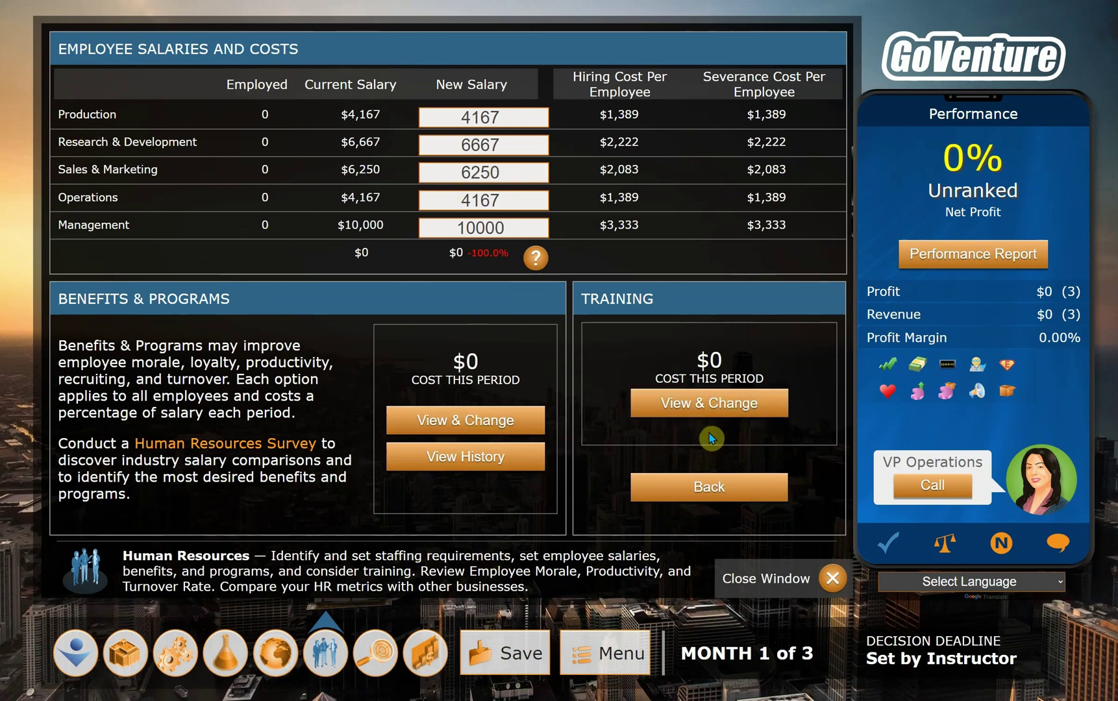
# Step: Add healthcare insurance, life insurance and pension to the employee benefits
pyautogui.click(471, 426)
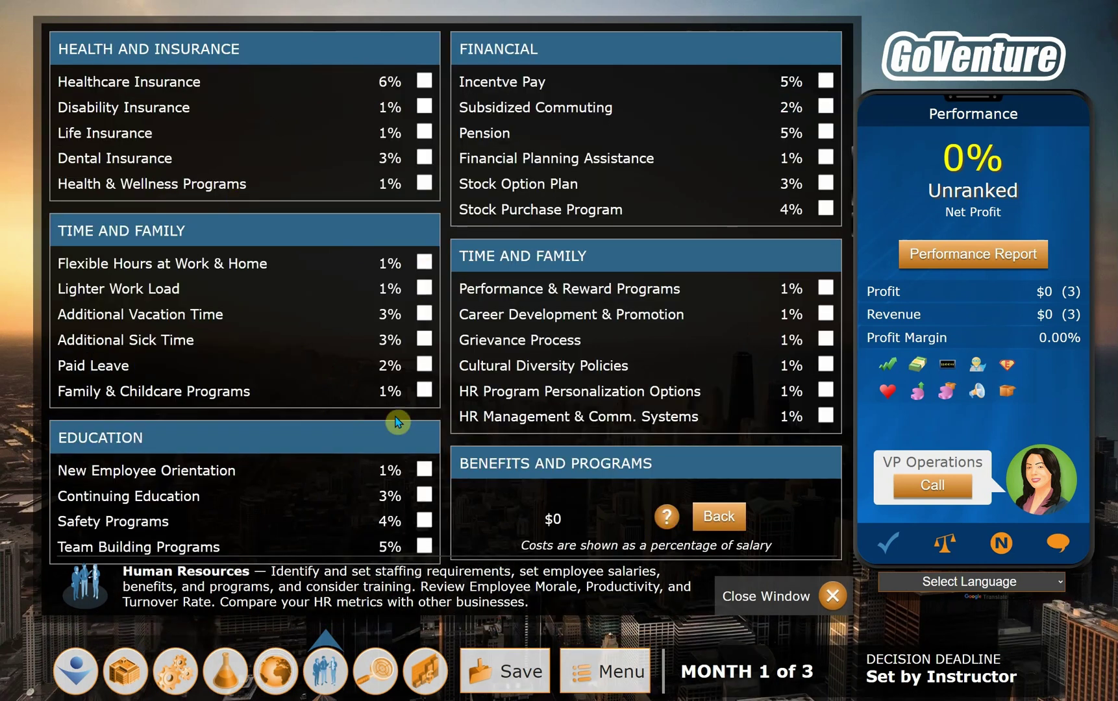
pyautogui.click(424, 80)
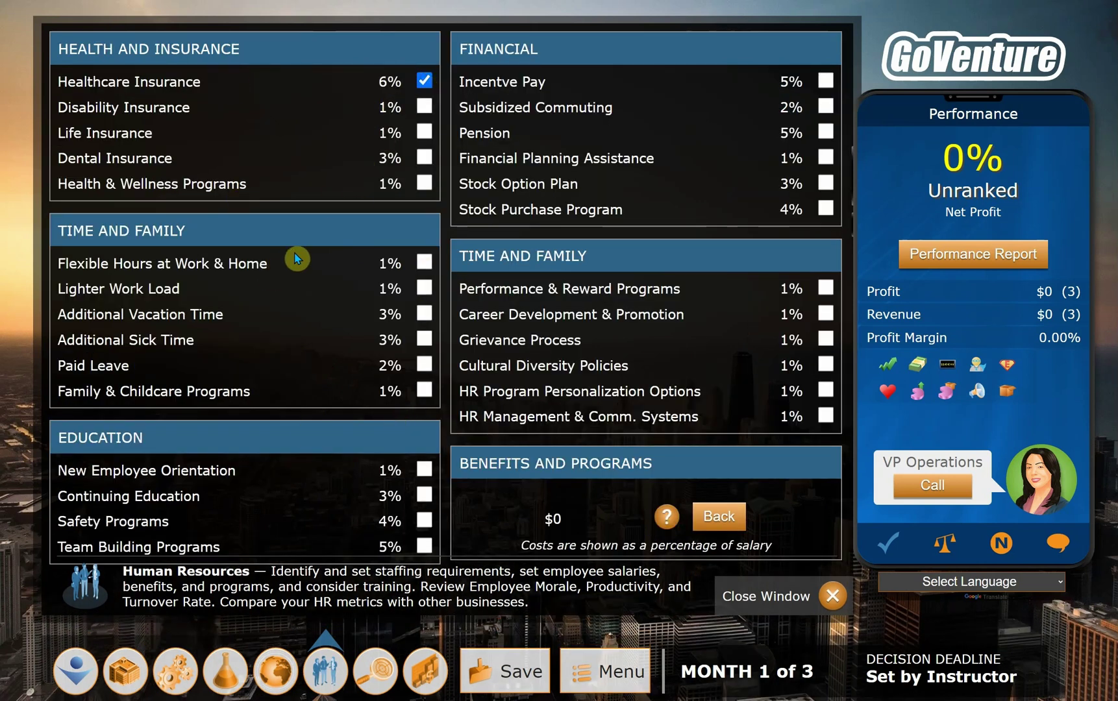
pyautogui.click(424, 131)
pyautogui.click(825, 132)
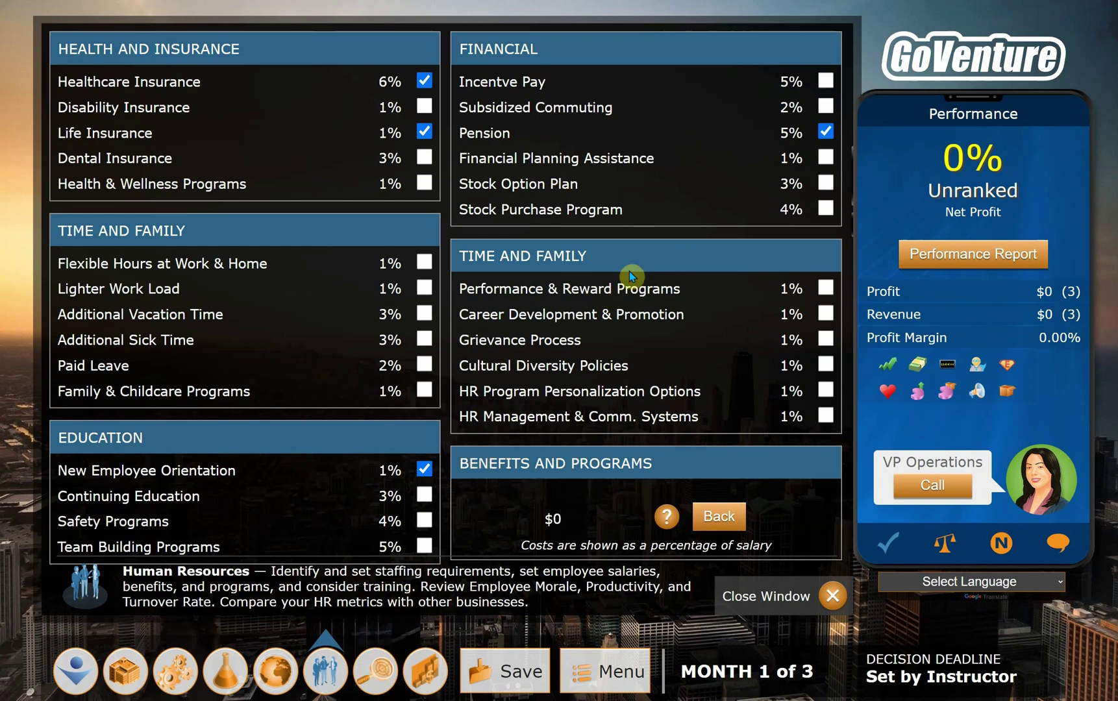
pyautogui.click(784, 597)
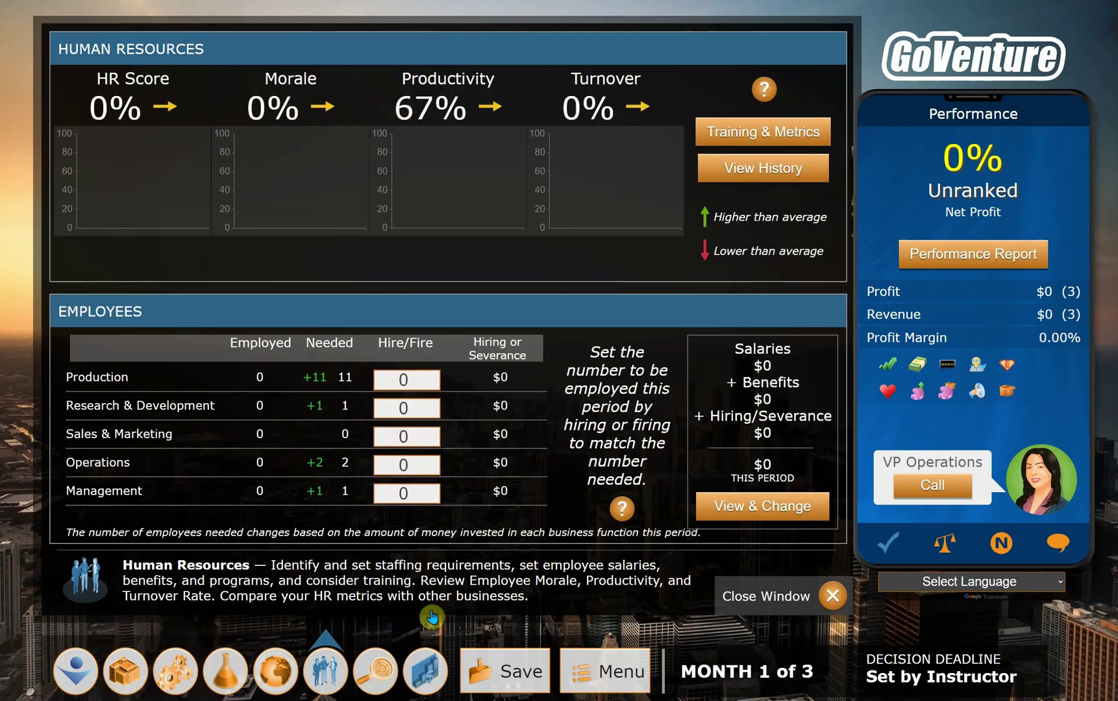
pyautogui.click(378, 680)
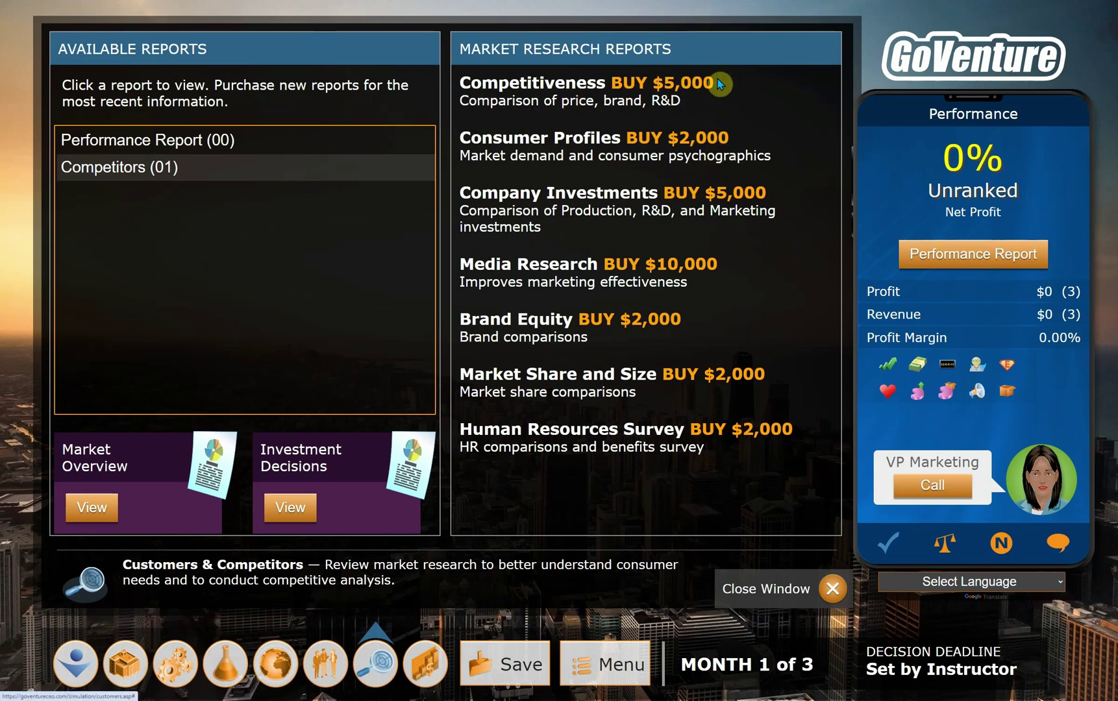
# Step: Purchase Consumer Profiles for Metropolis at $2,000 and open the Consumer Profiles - Metropolis report
pyautogui.click(695, 148)
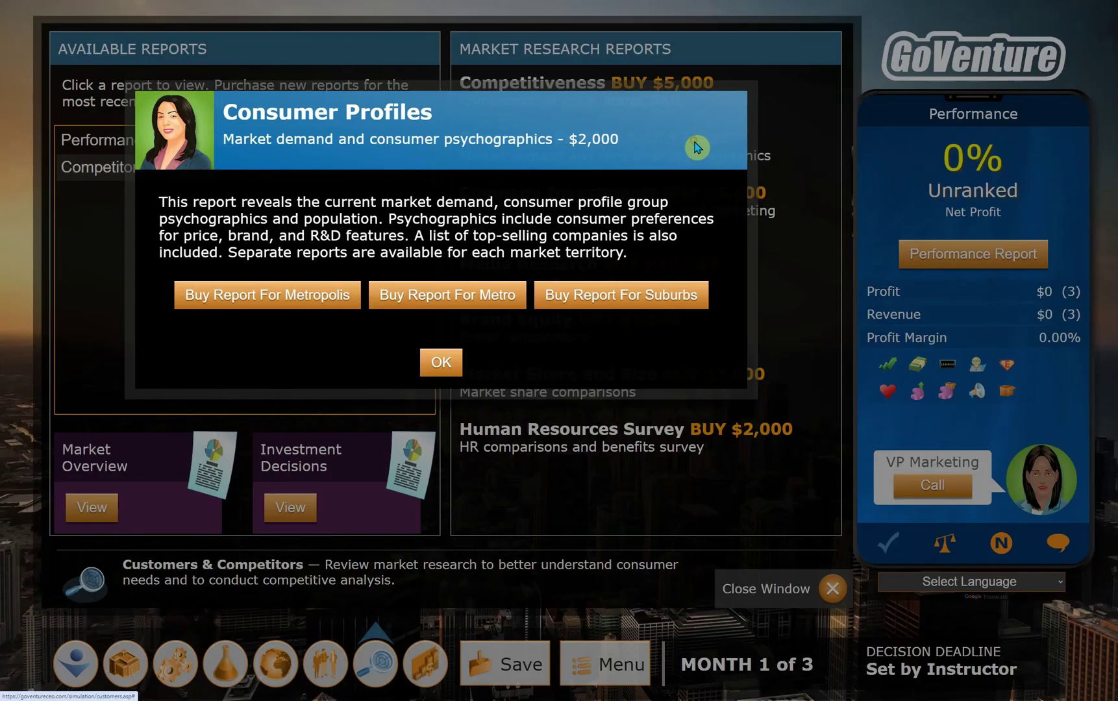
pyautogui.click(269, 294)
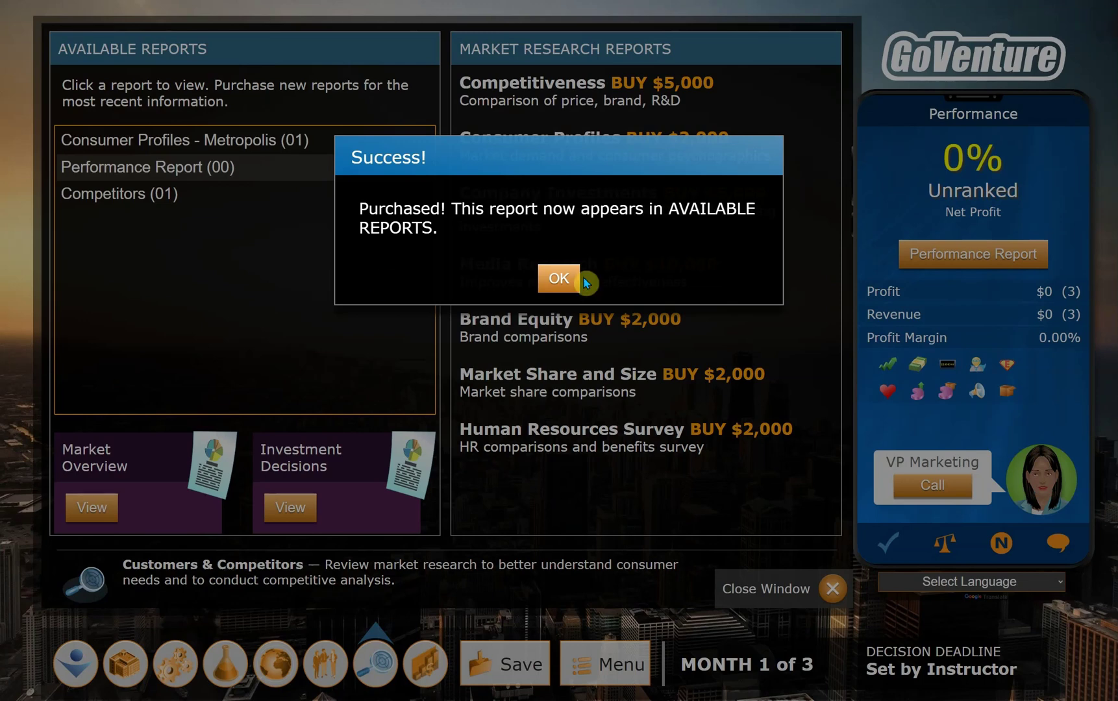
pyautogui.click(563, 281)
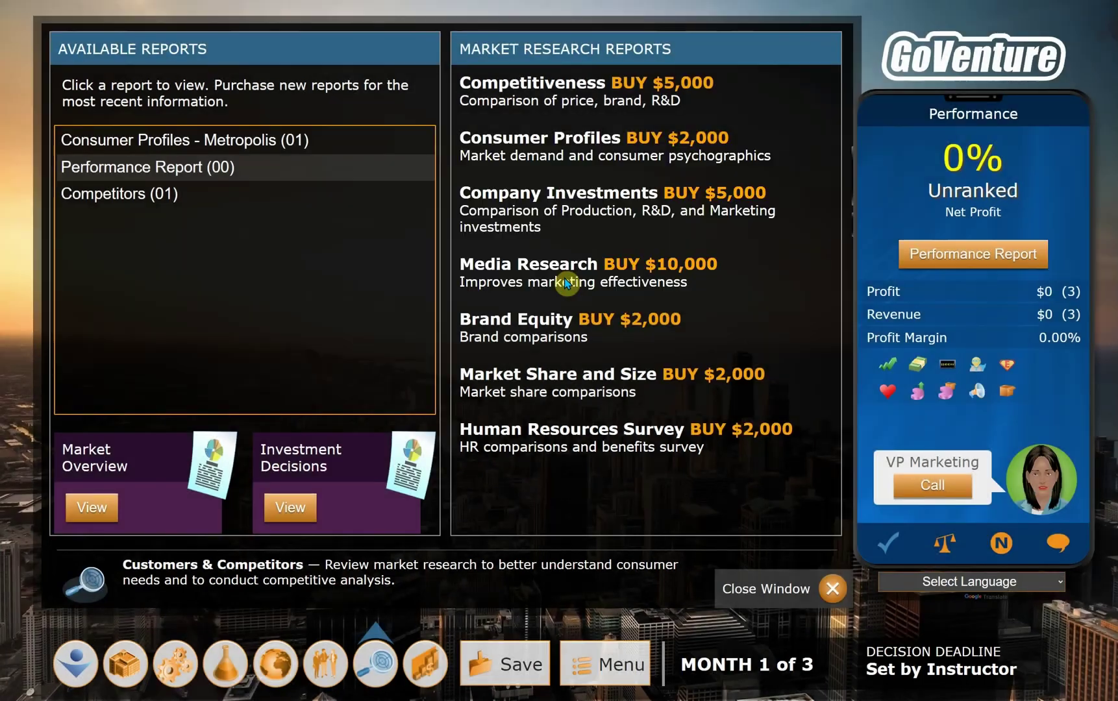
pyautogui.click(282, 147)
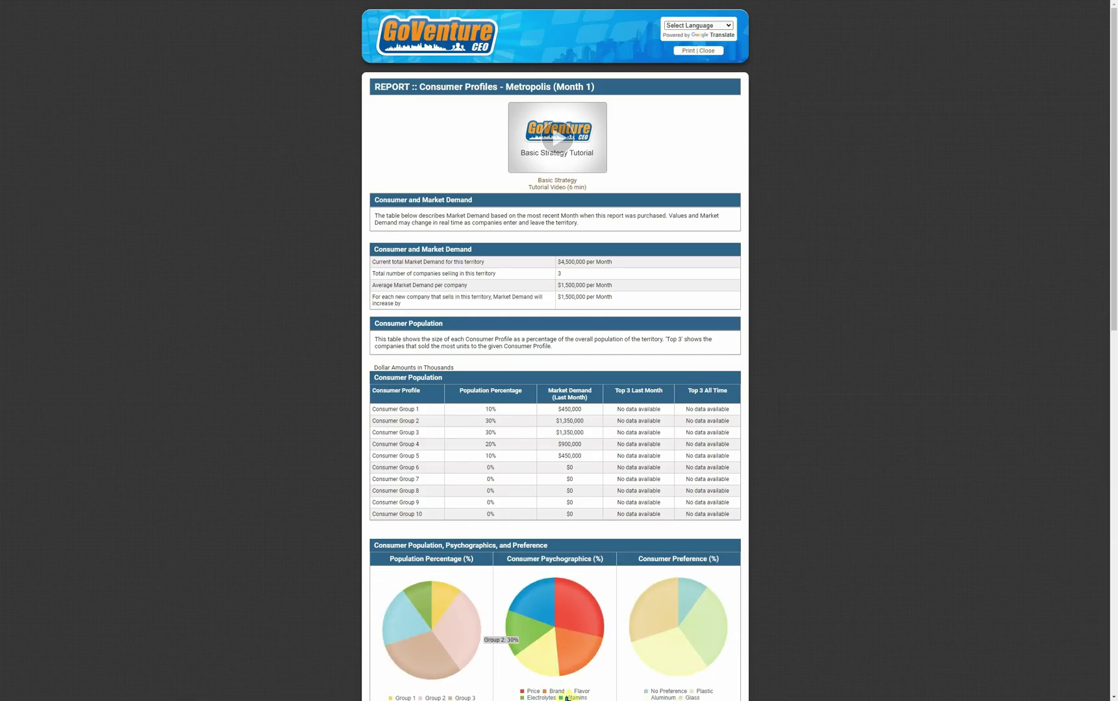
# Step: Scroll through the Metropolis report's $4,500,000 monthly demand and five consumer groups' psychographics
pyautogui.scroll(-4, 747, 357)
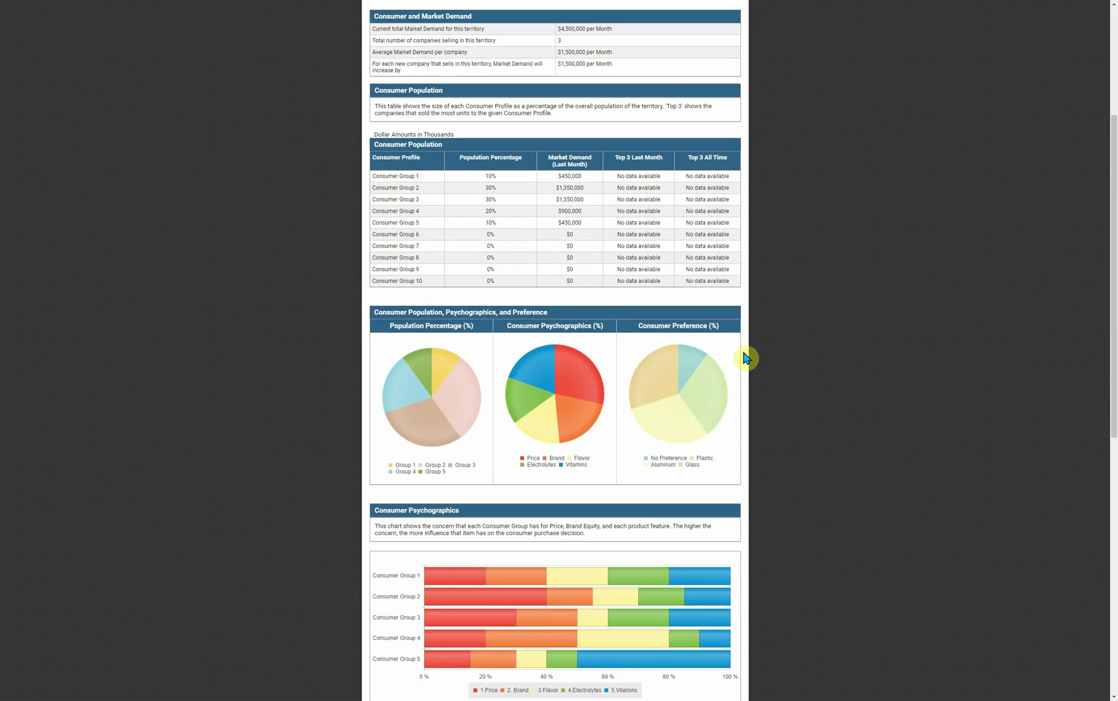
pyautogui.scroll(-4, 747, 356)
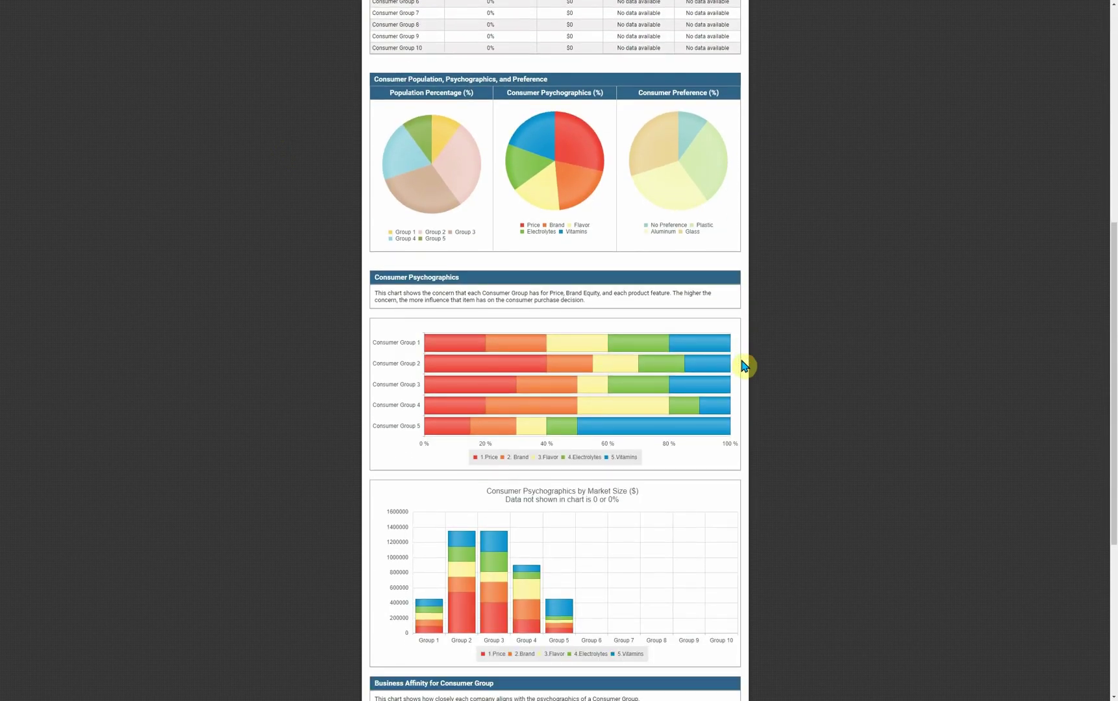
pyautogui.scroll(-3, 745, 366)
pyautogui.scroll(5, 747, 377)
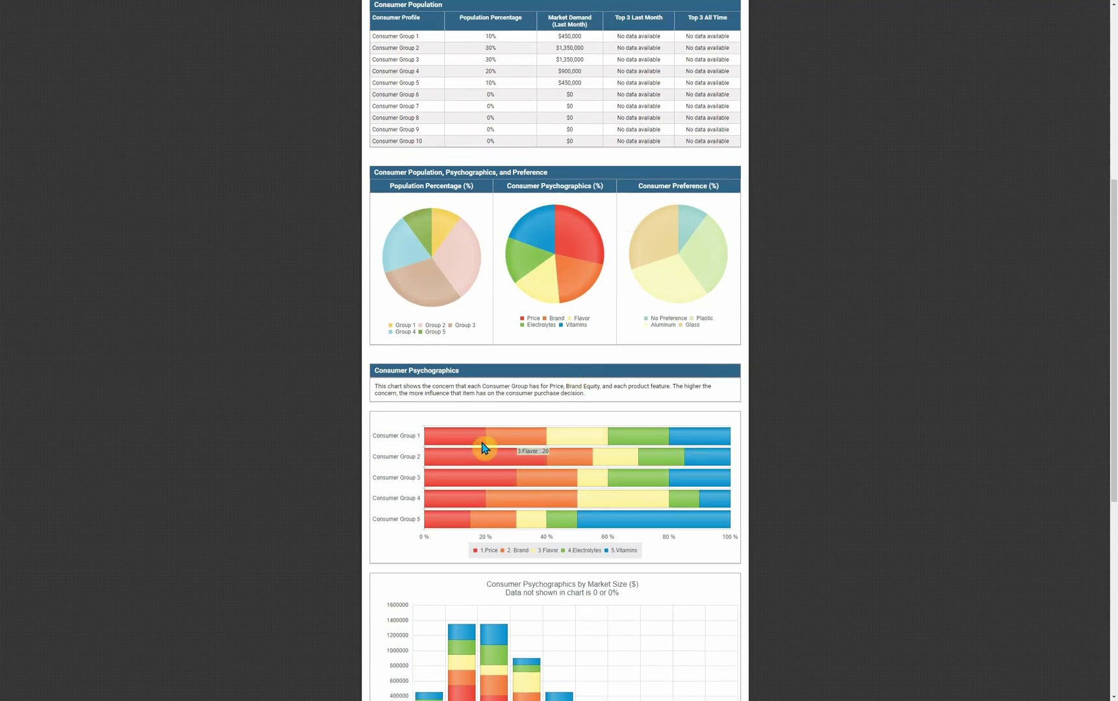
pyautogui.scroll(-3, 614, 474)
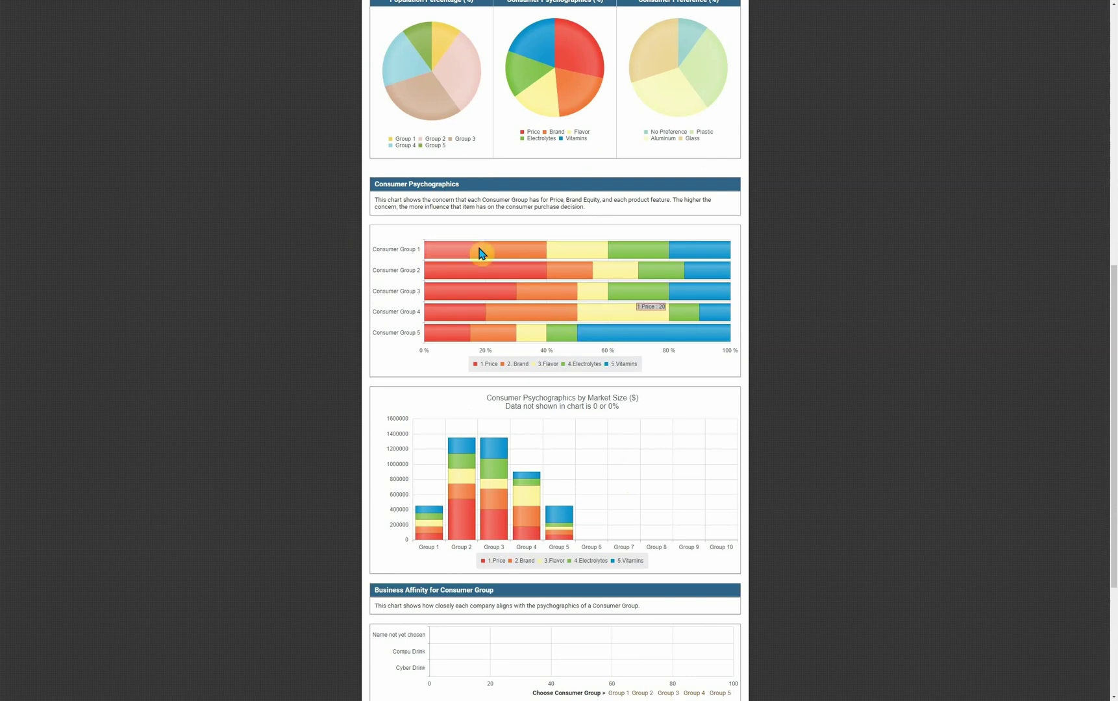
pyautogui.scroll(-2, 606, 546)
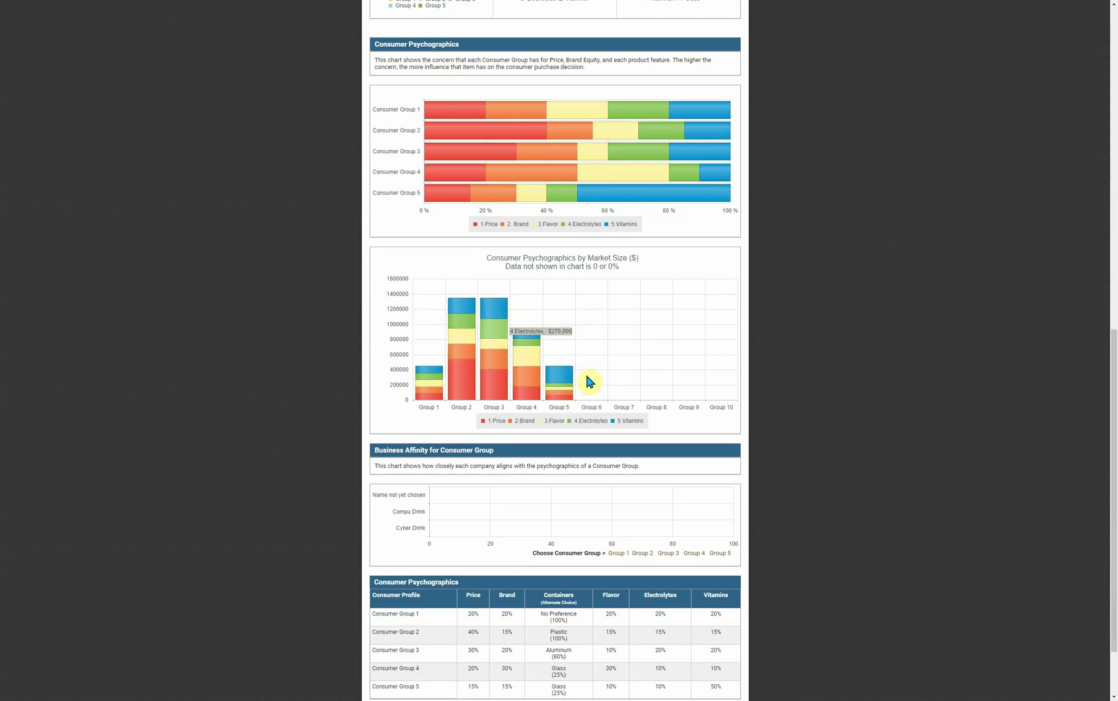
pyautogui.scroll(2, 628, 382)
pyautogui.scroll(1, 628, 382)
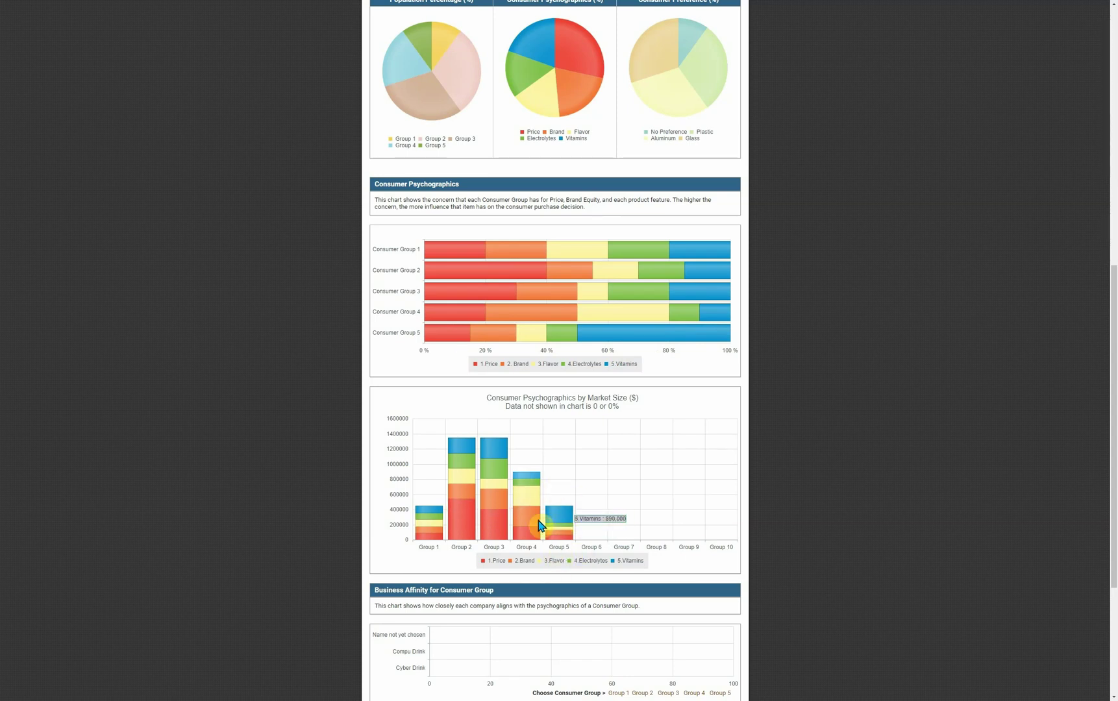
pyautogui.scroll(-3, 568, 455)
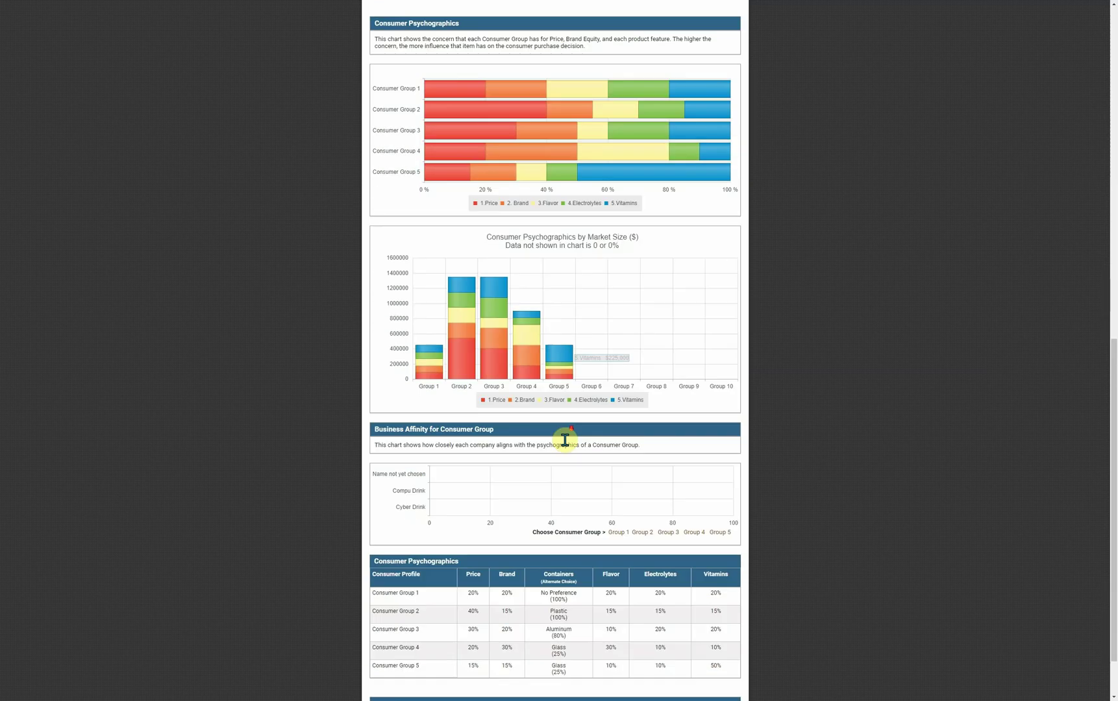
pyautogui.scroll(3, 569, 448)
pyautogui.scroll(-4, 569, 448)
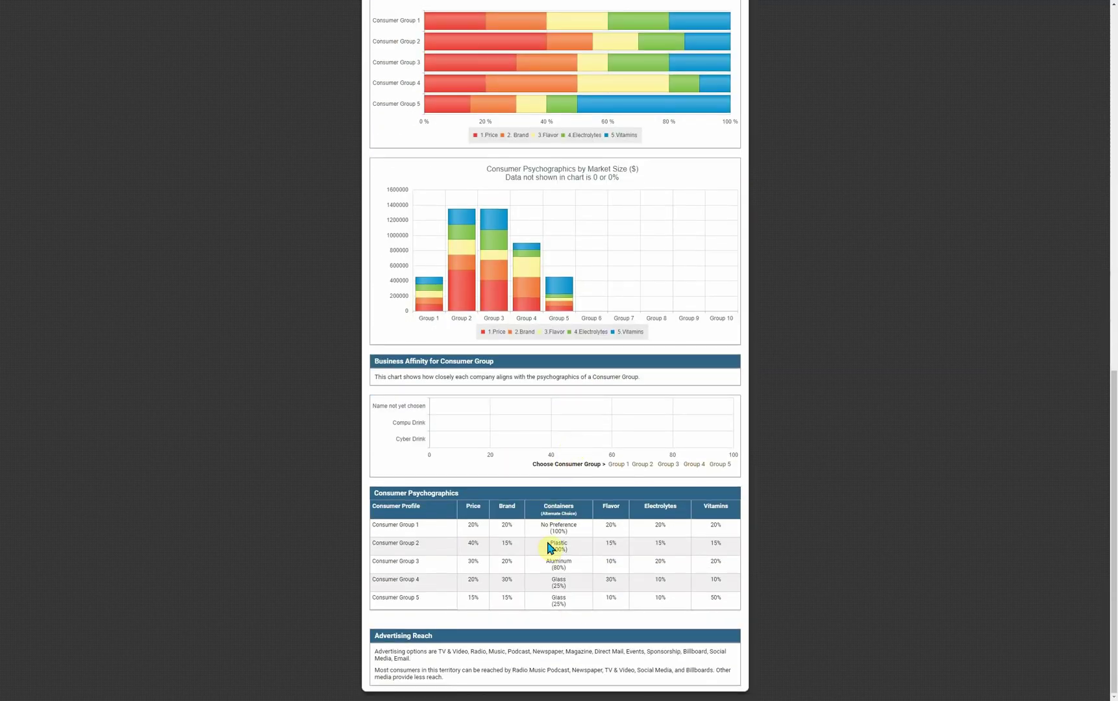
pyautogui.scroll(12, 549, 548)
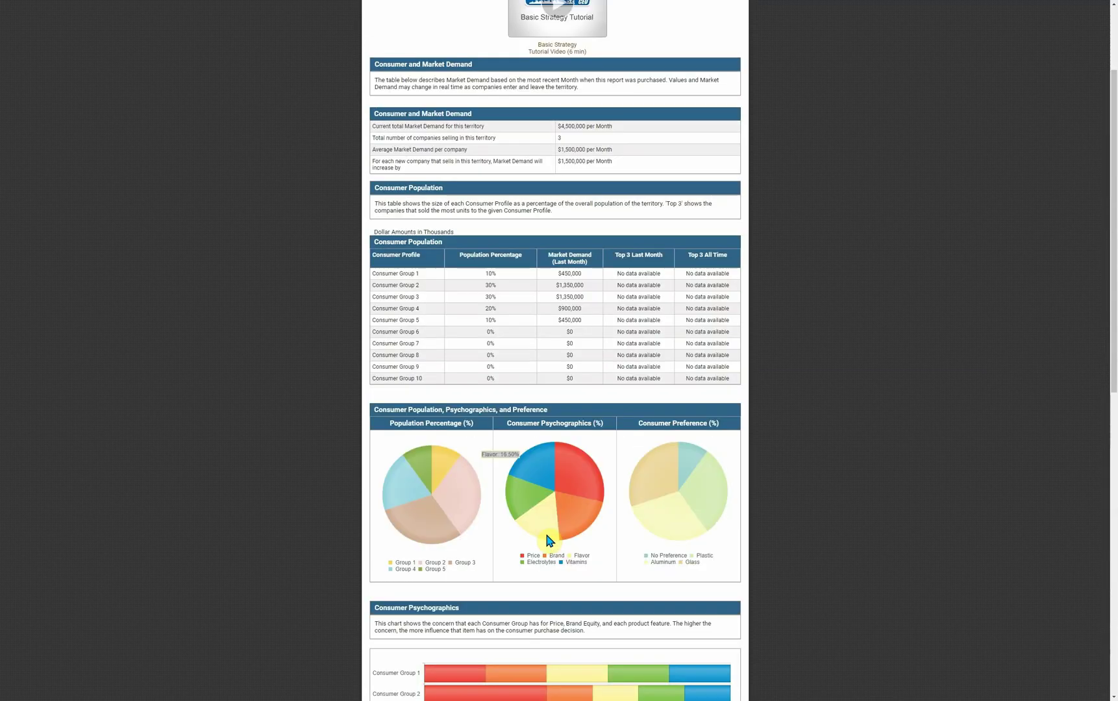
pyautogui.scroll(3, 549, 541)
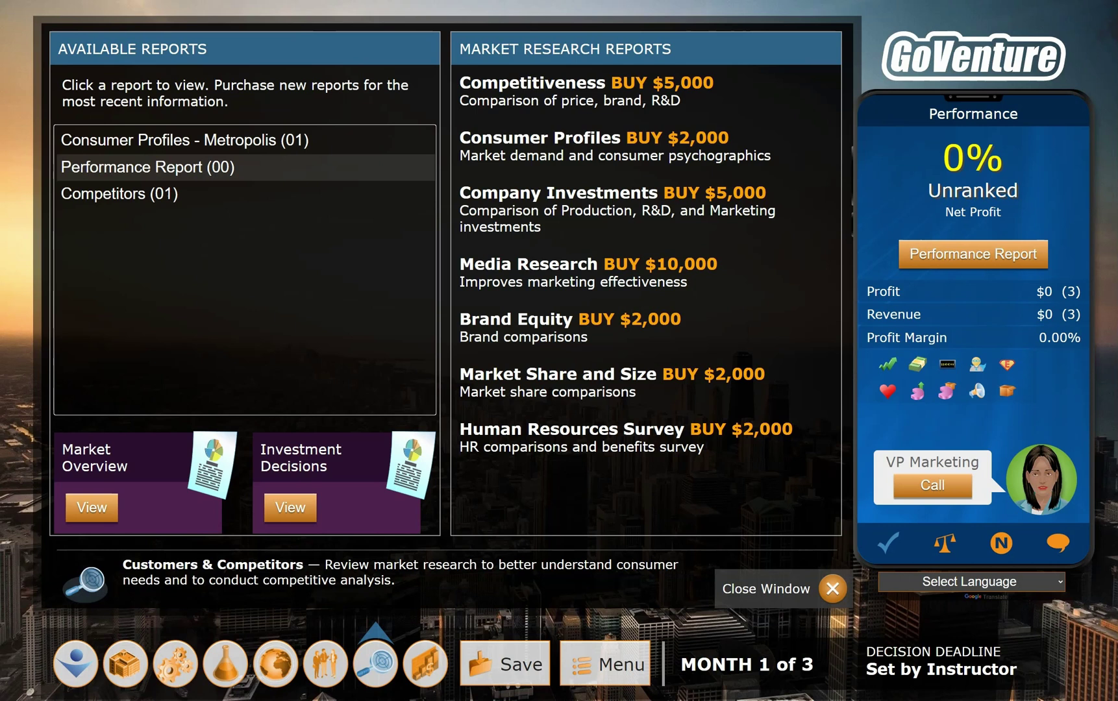
# Step: Open the Units Sold & Inventory Chart, check its all-zero Month 1 figures, and close it
pyautogui.click(428, 672)
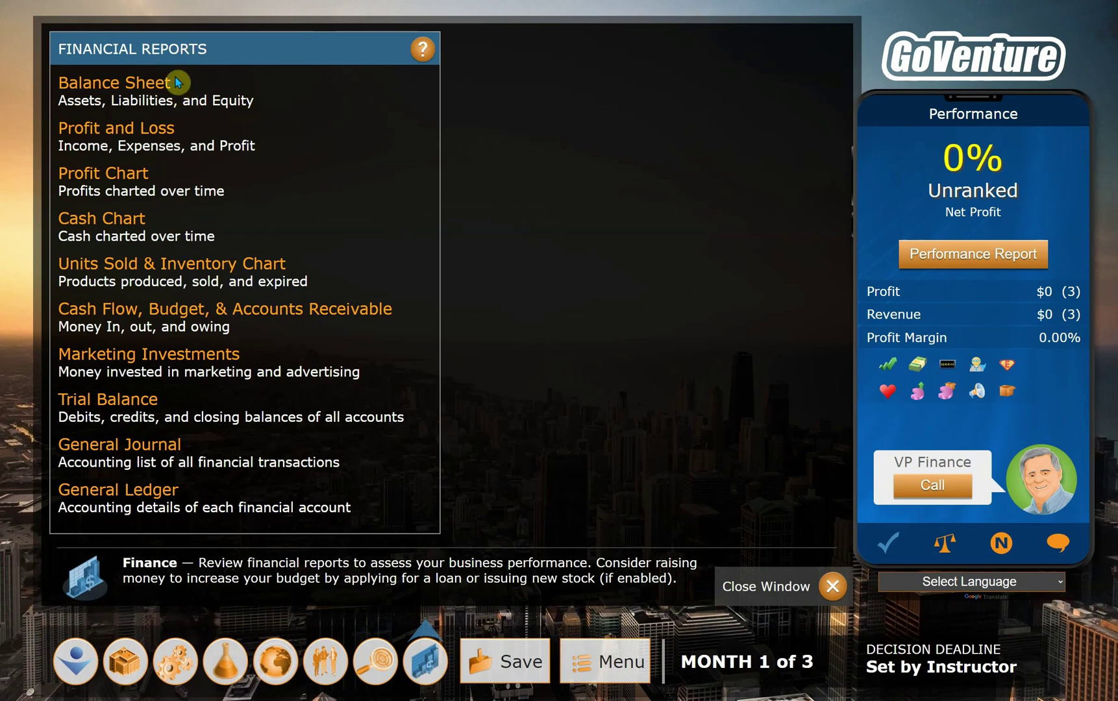
pyautogui.click(254, 273)
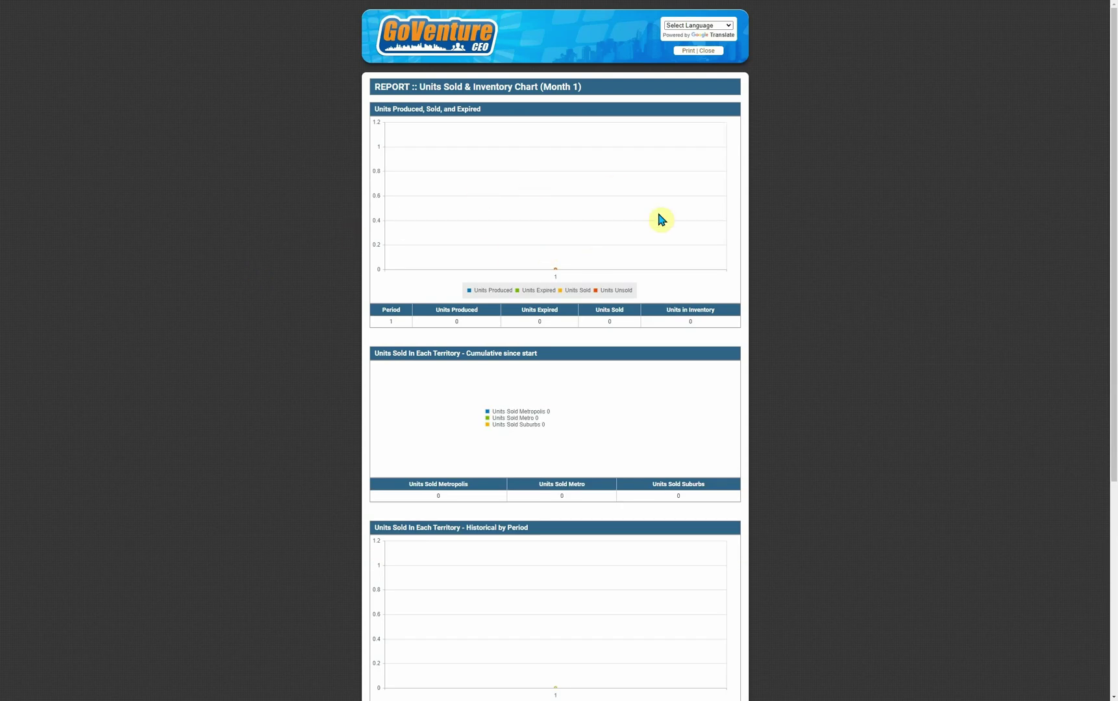
pyautogui.scroll(-3, 587, 251)
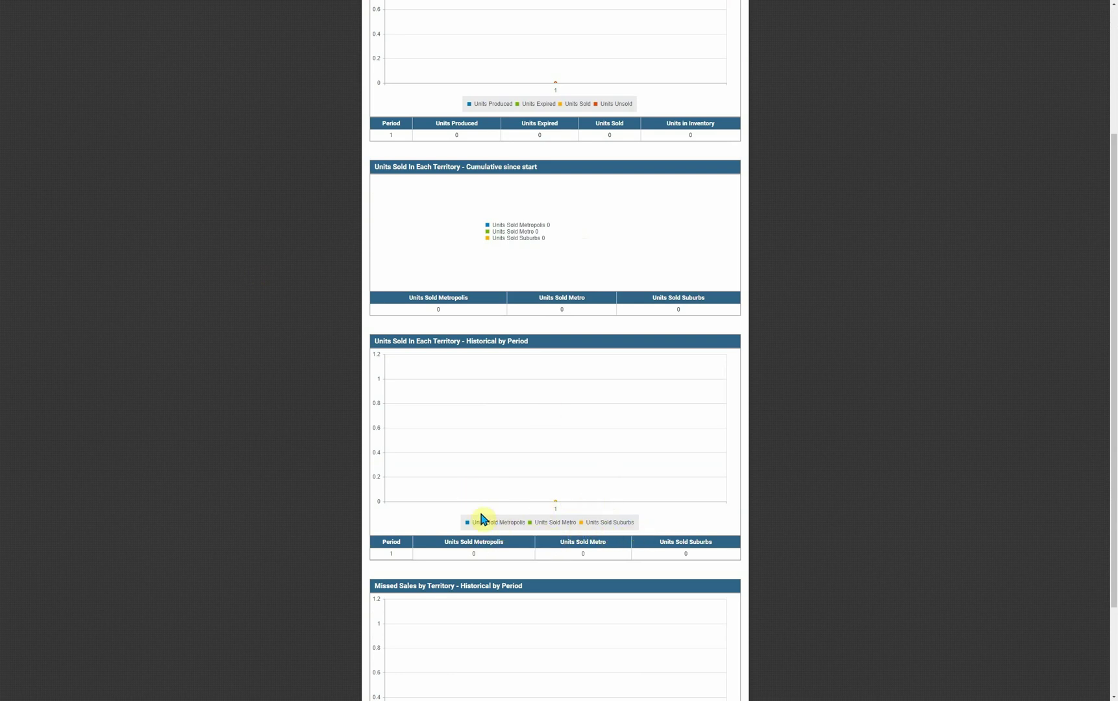
pyautogui.scroll(-2, 549, 422)
pyautogui.scroll(5, 550, 440)
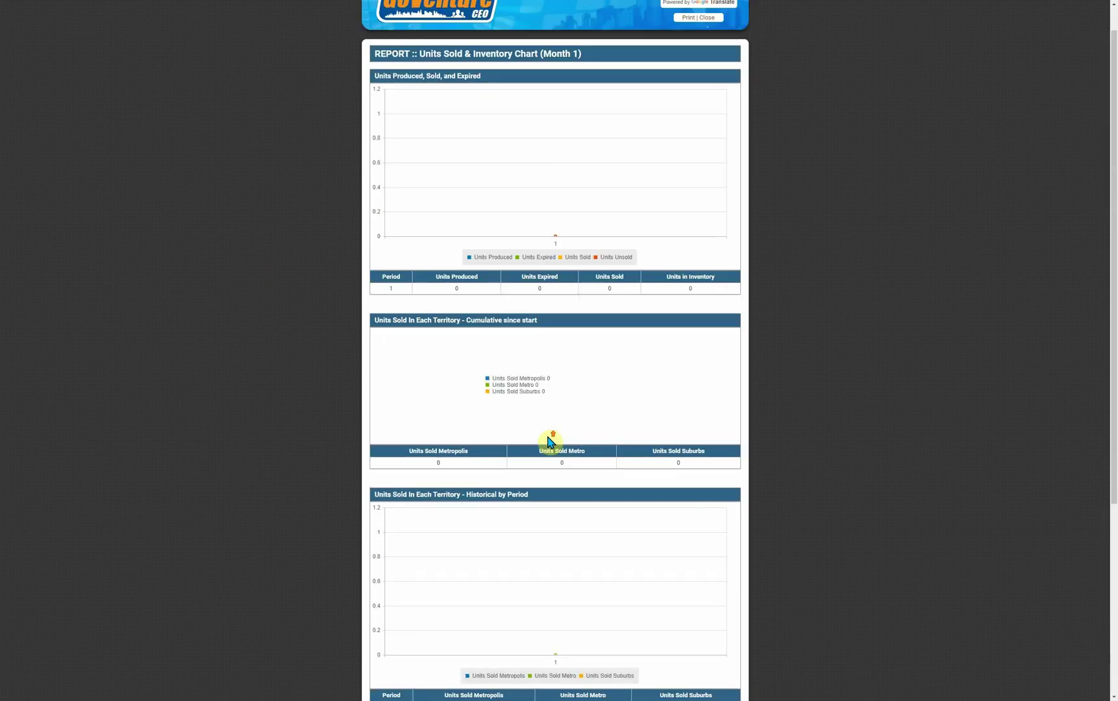
pyautogui.hotkey('ctrl', 'w')
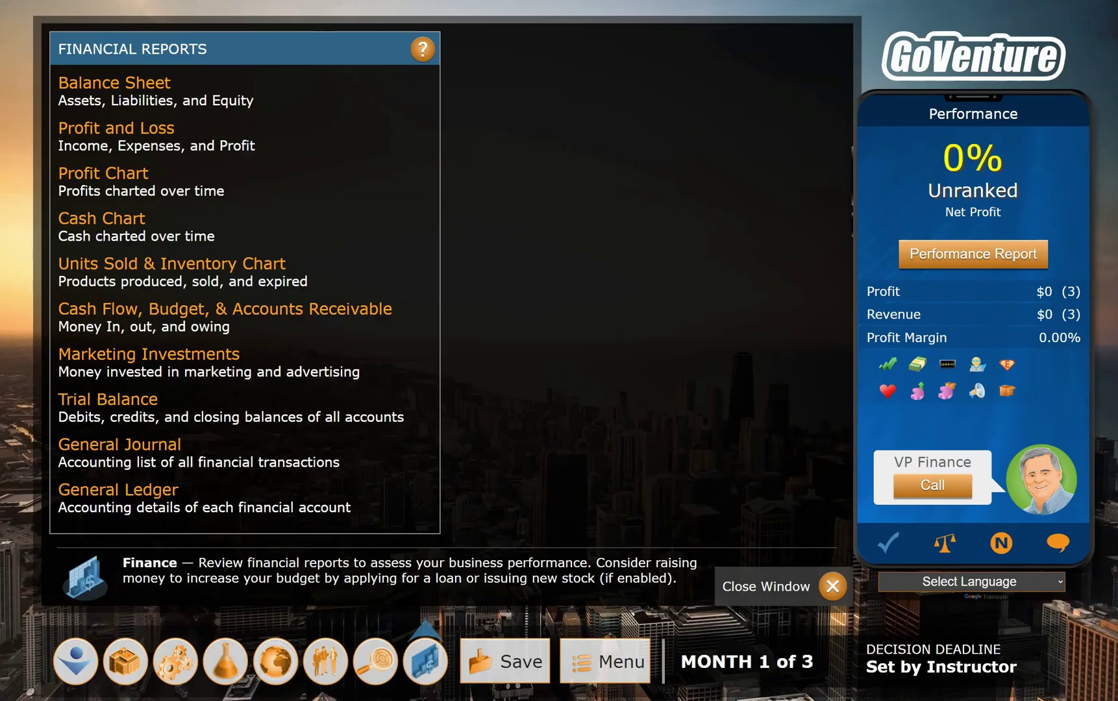
# Step: Try a 70% Metropolis distribution and dismiss the warning that 100% is required
pyautogui.click(278, 674)
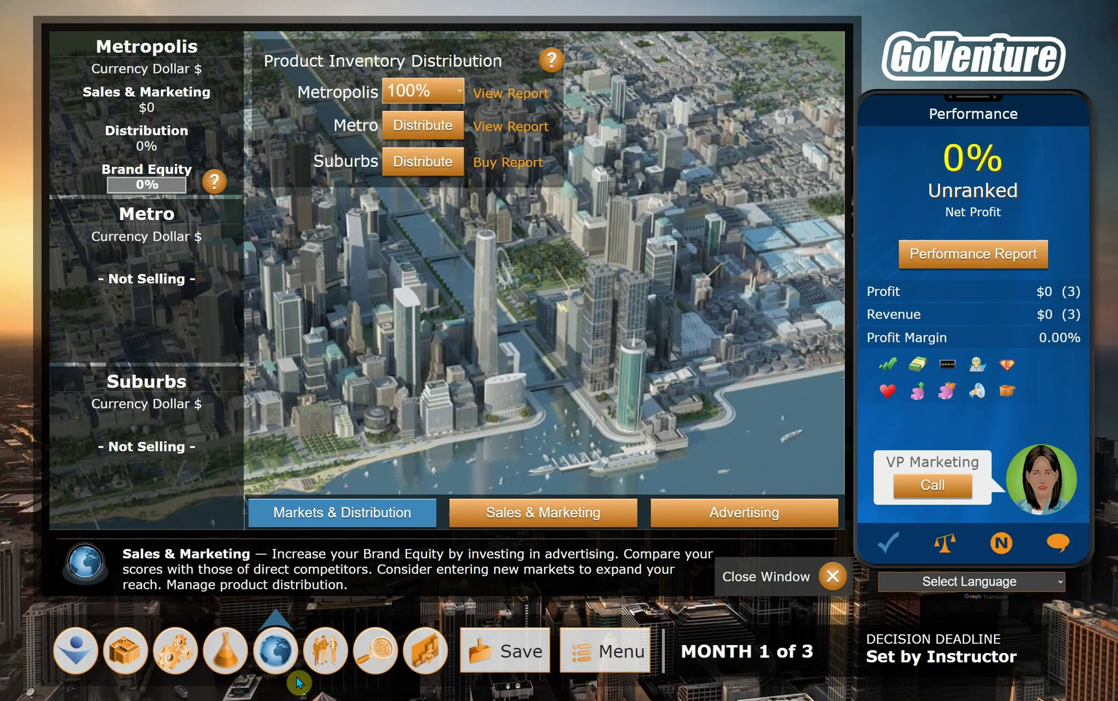
pyautogui.click(435, 142)
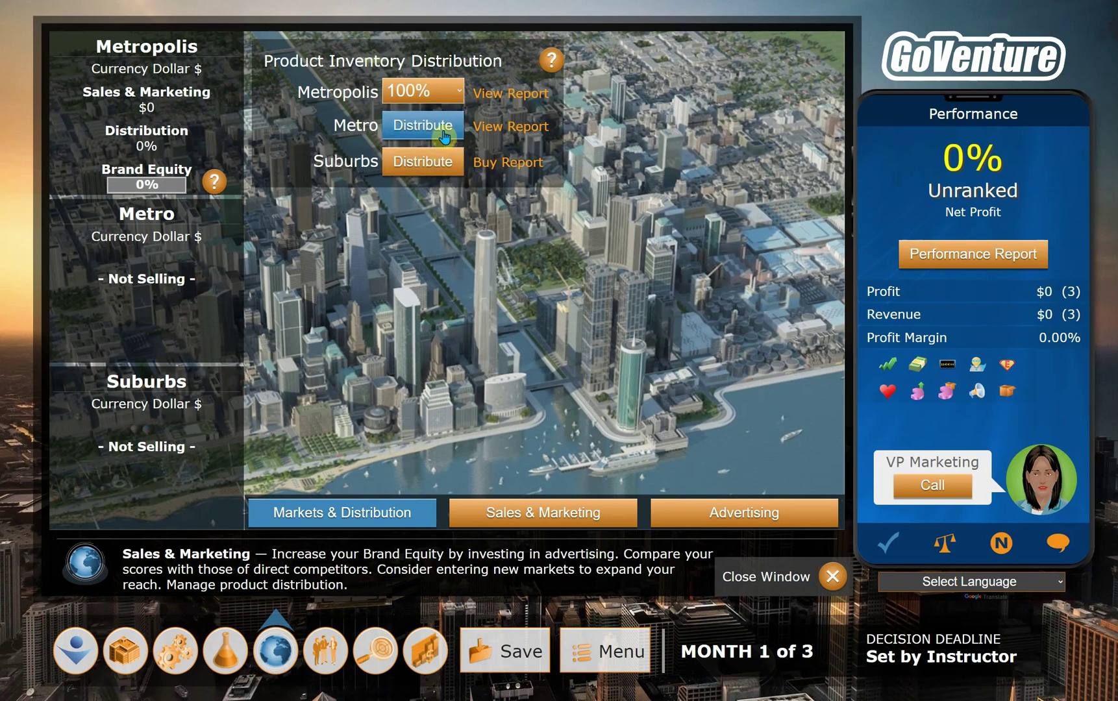
pyautogui.click(440, 92)
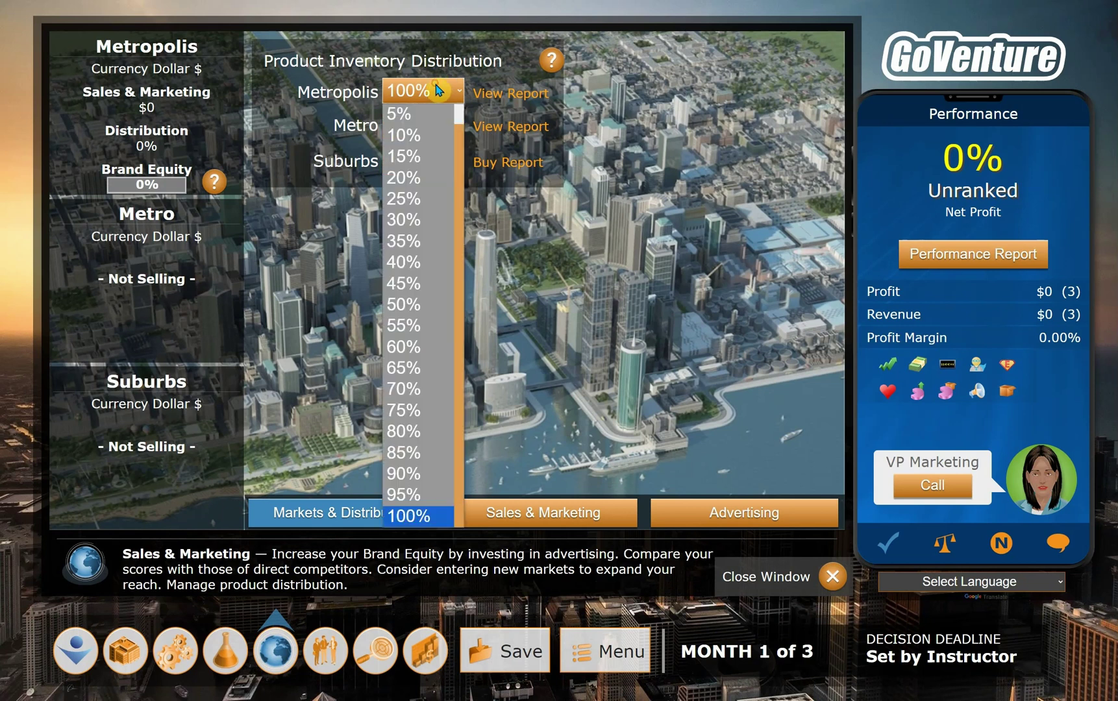
pyautogui.click(436, 383)
pyautogui.click(557, 278)
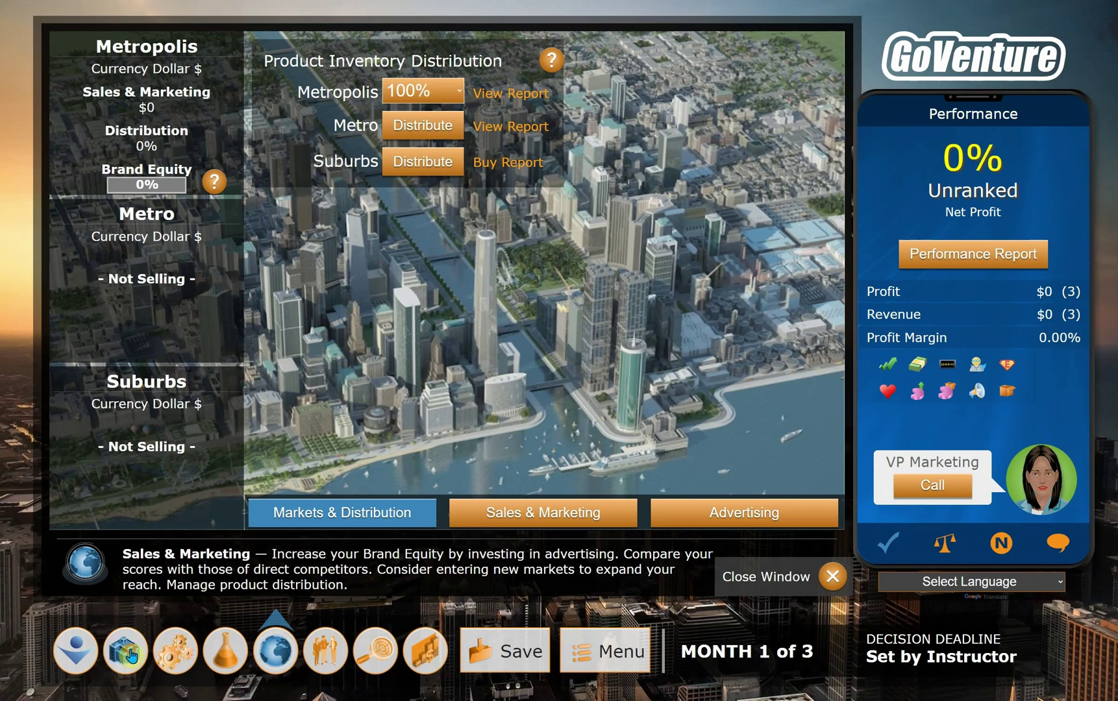
pyautogui.click(128, 655)
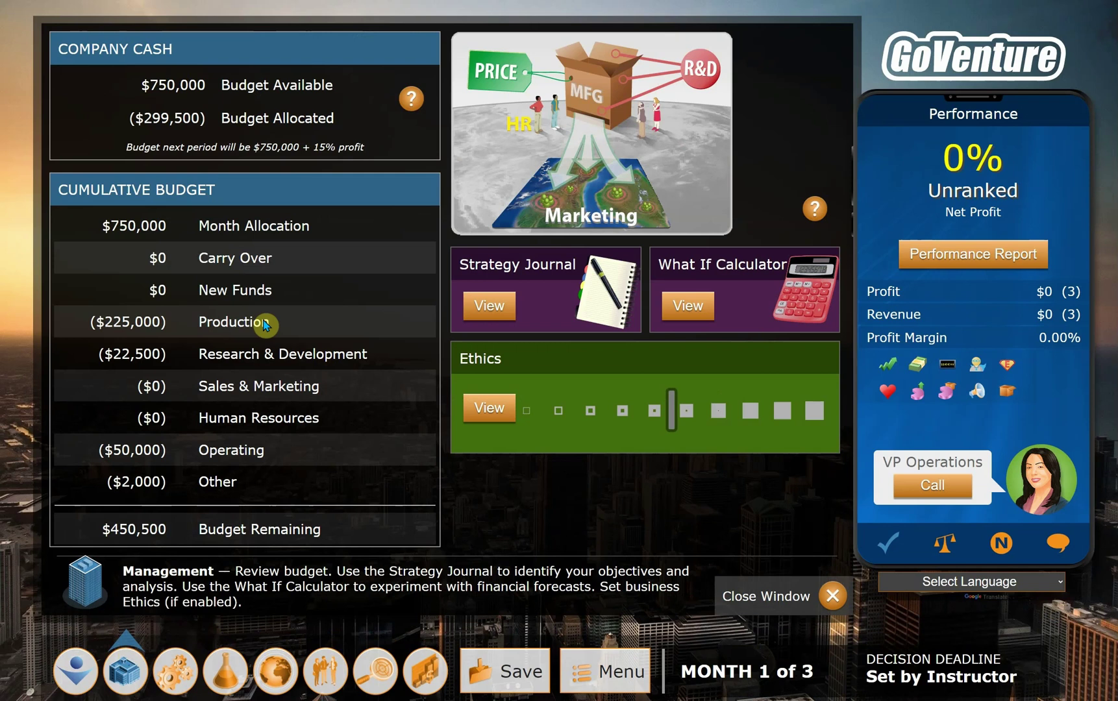
# Step: Invest $125,000 in vitamins and $12,500 in electrolytes, keeping flavor at $12,500
pyautogui.click(172, 681)
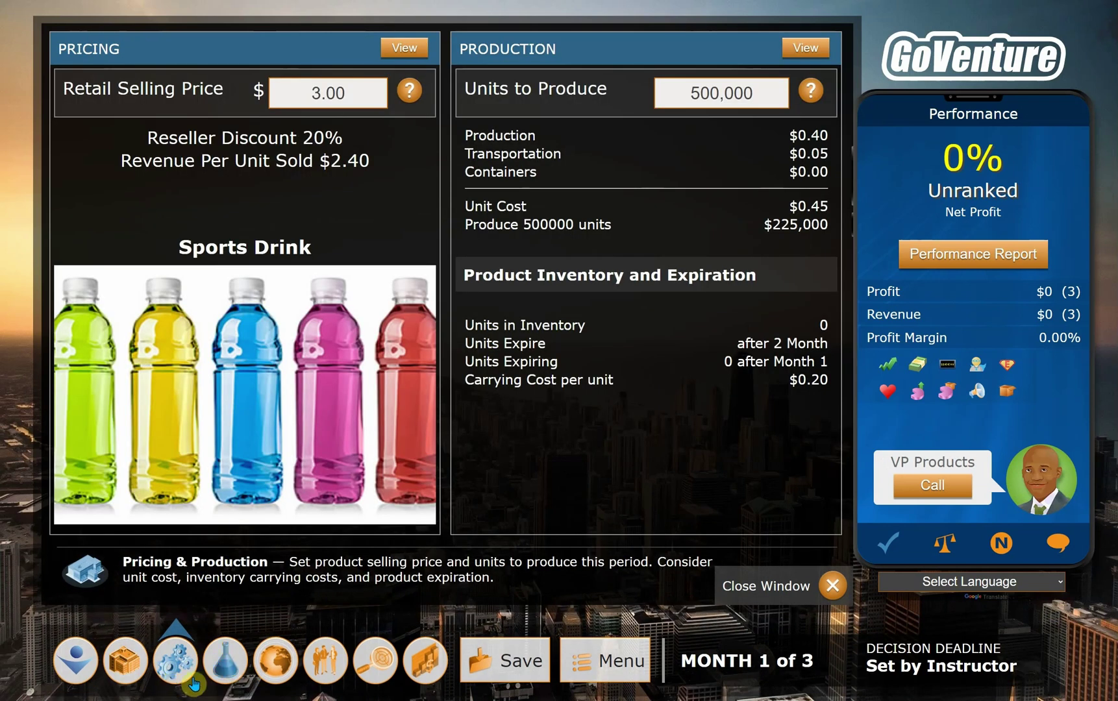
pyautogui.click(228, 672)
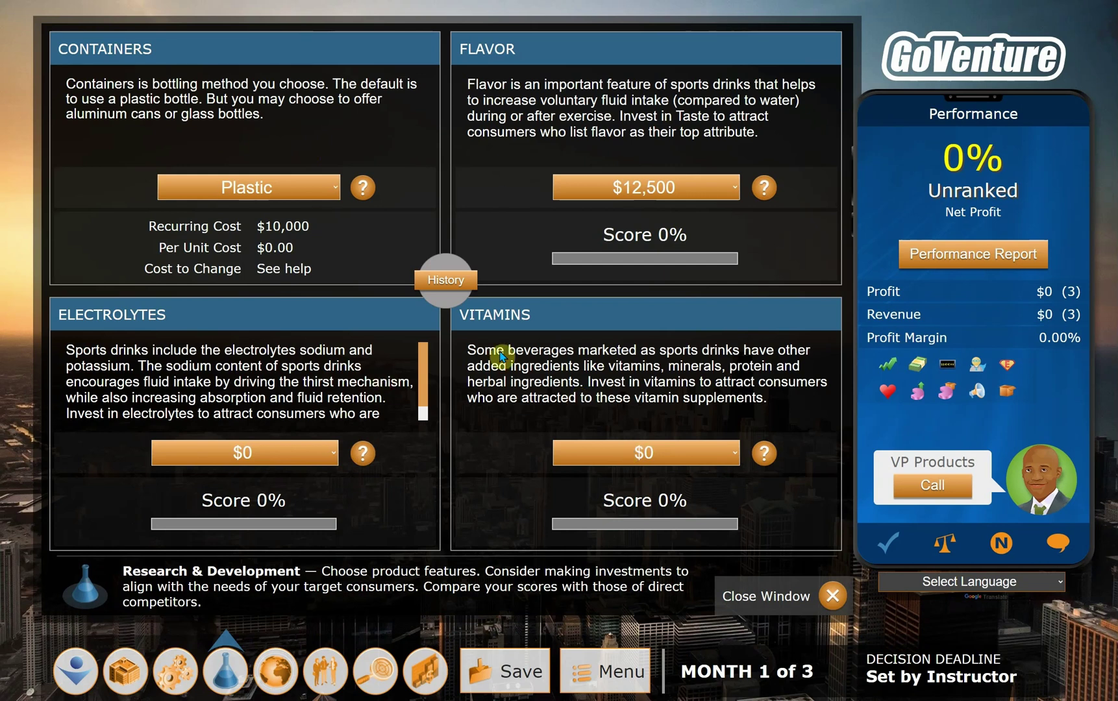
pyautogui.click(667, 453)
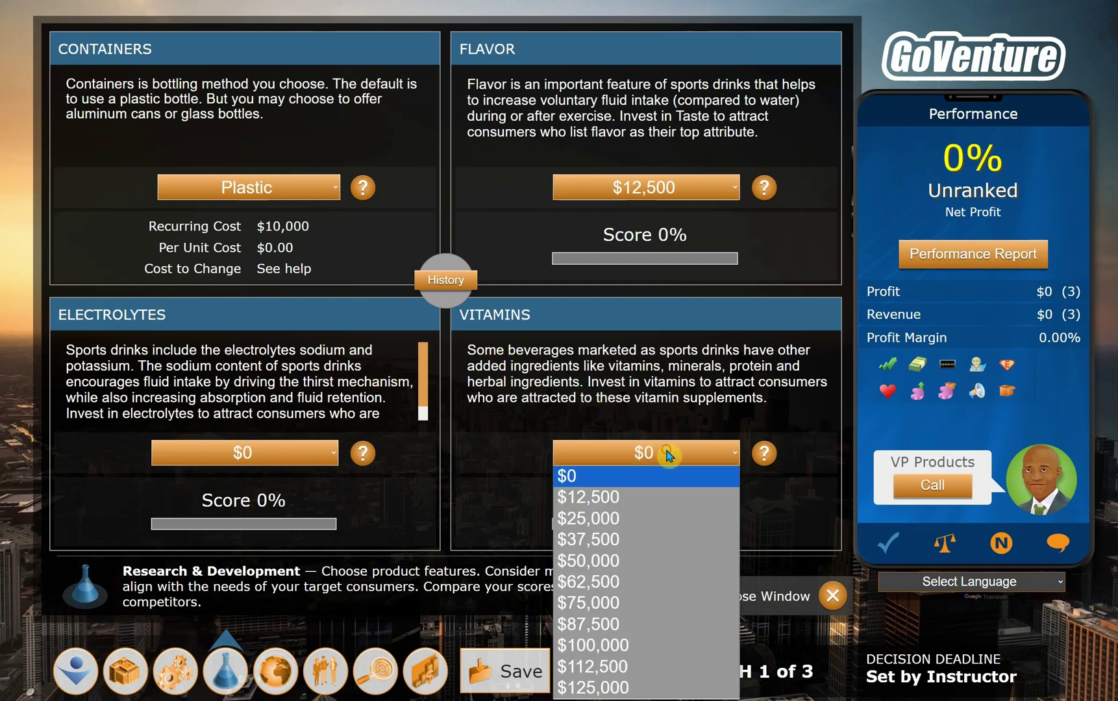
pyautogui.click(647, 689)
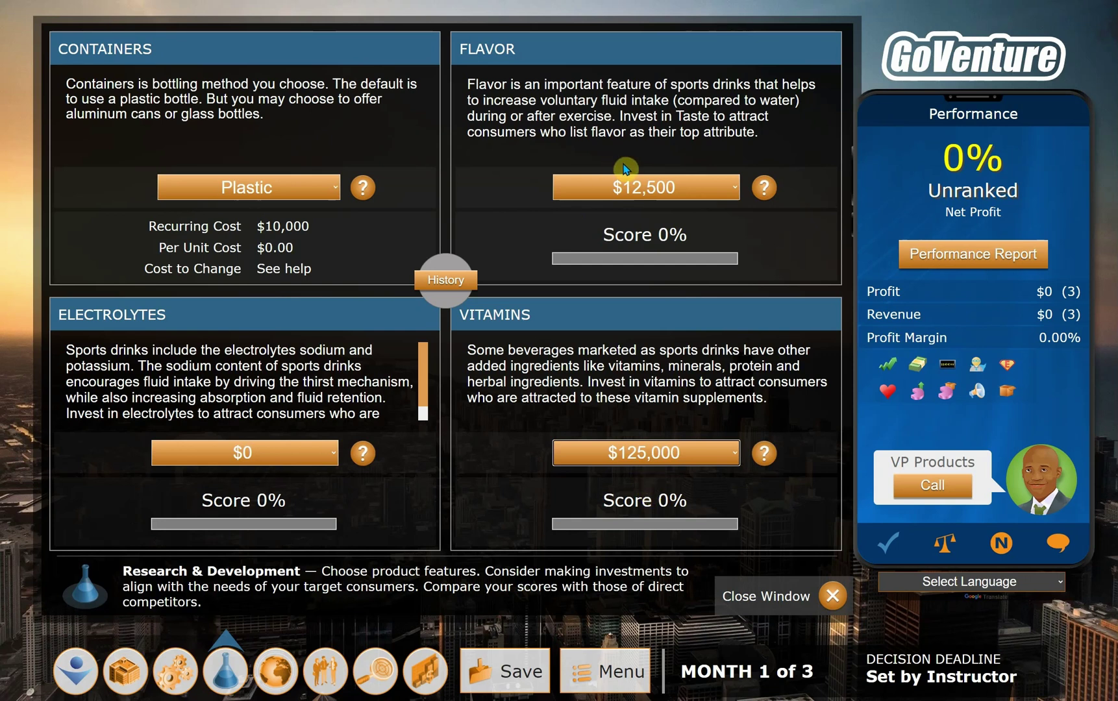
pyautogui.click(632, 186)
pyautogui.click(627, 239)
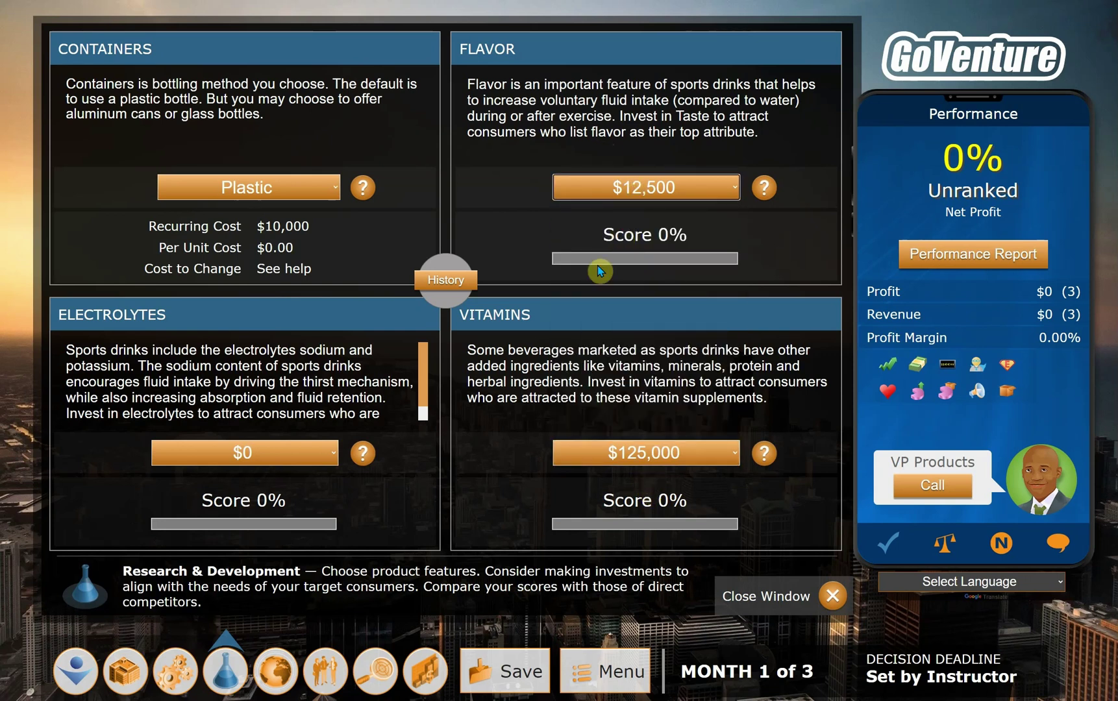
pyautogui.click(251, 454)
pyautogui.click(246, 475)
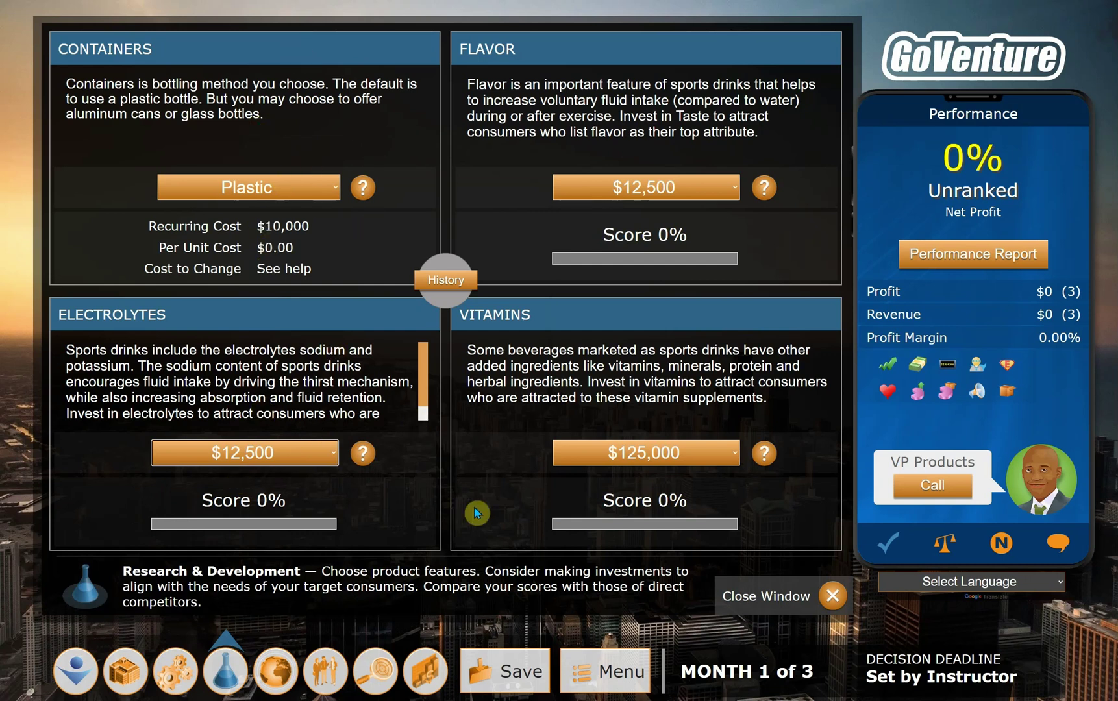
pyautogui.click(278, 683)
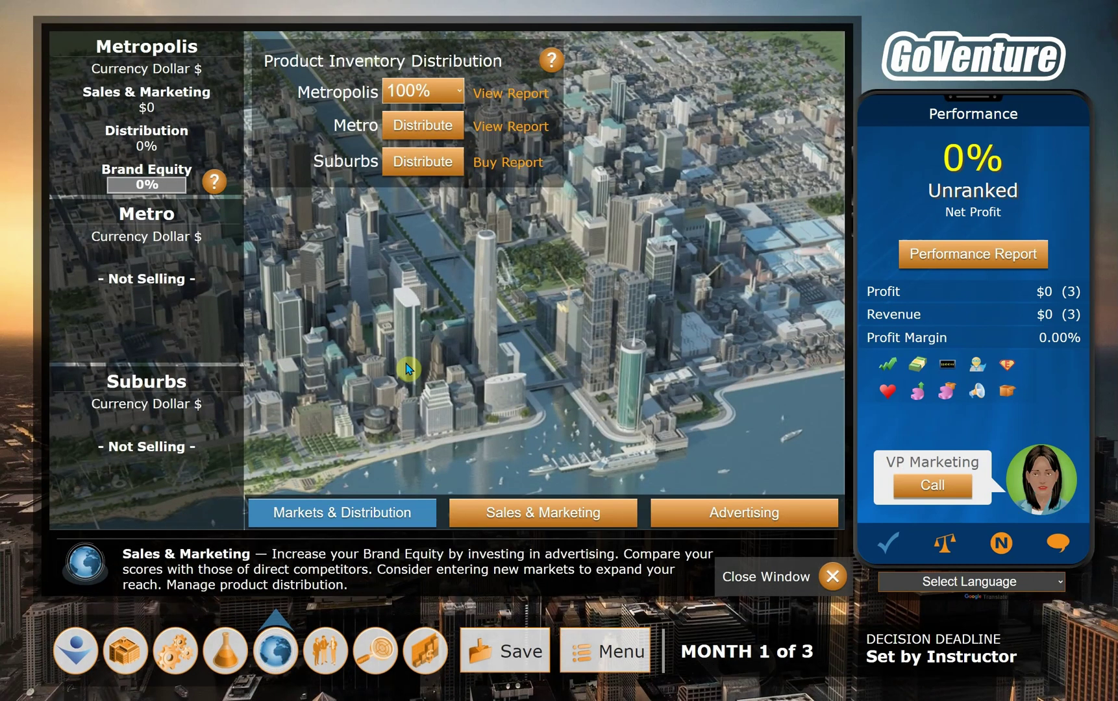
# Step: Set the Metropolis sales and marketing investment to $50,000
pyautogui.click(513, 513)
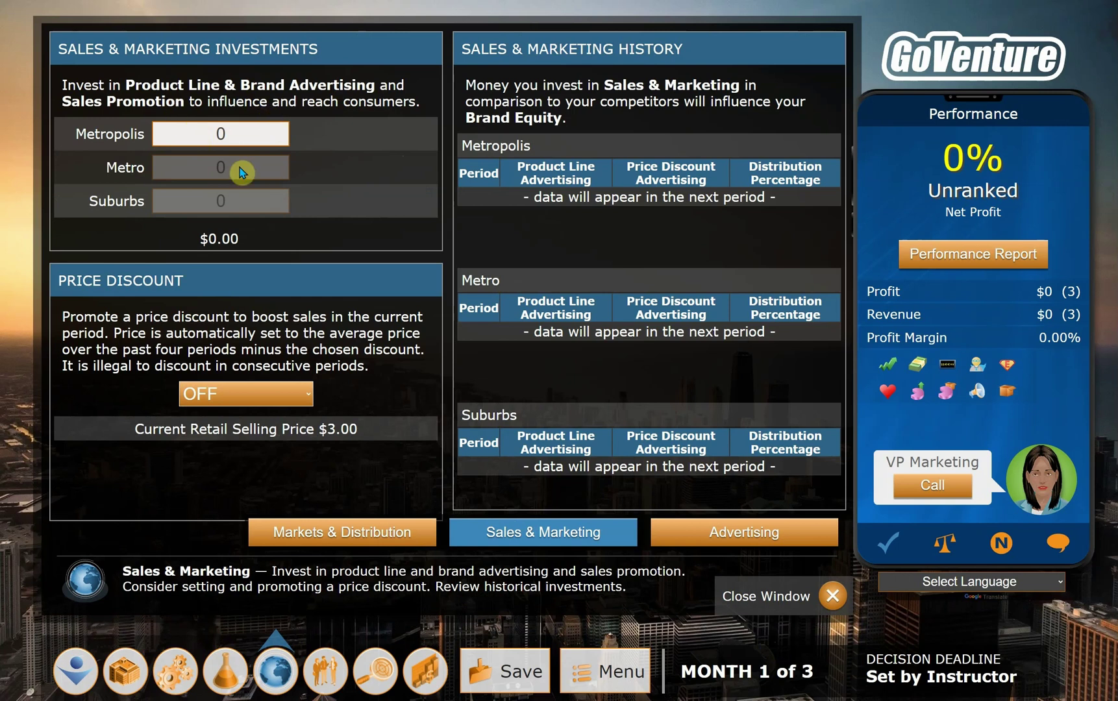
pyautogui.click(227, 132)
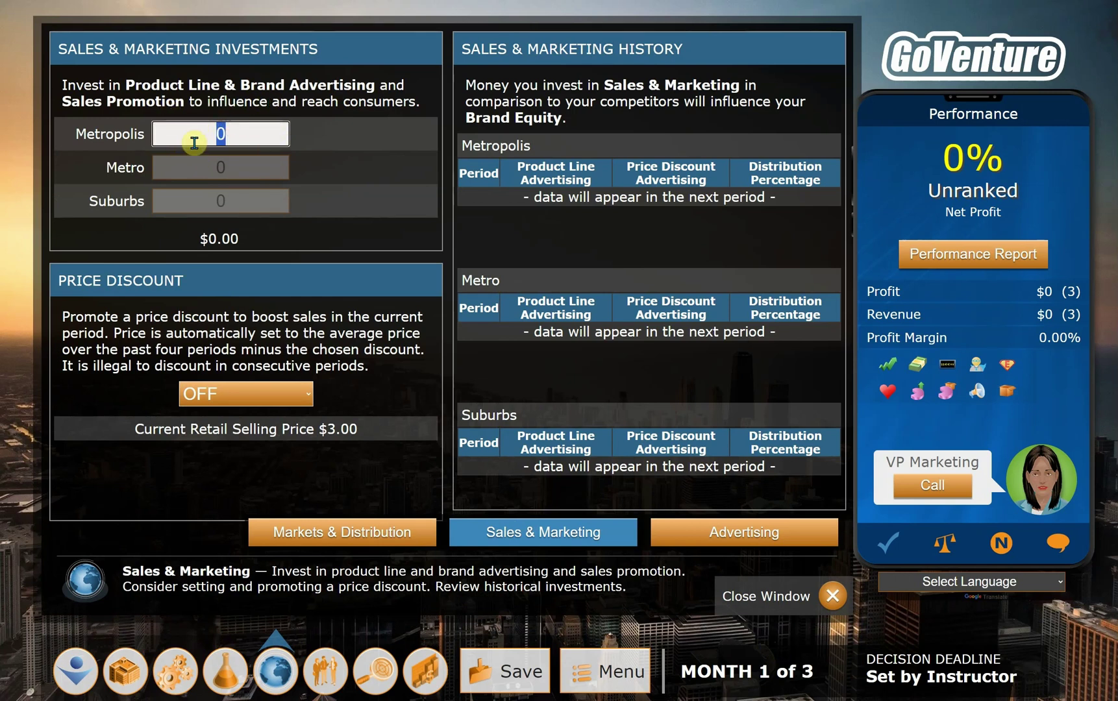
pyautogui.write('5,0000')
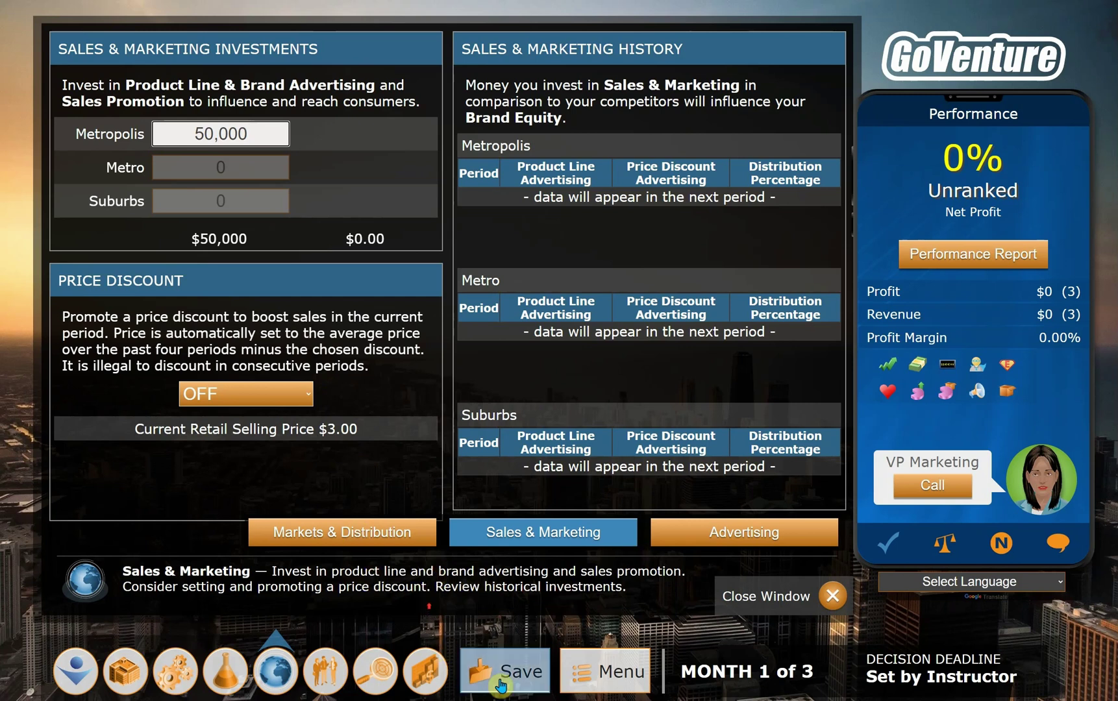
pyautogui.click(332, 679)
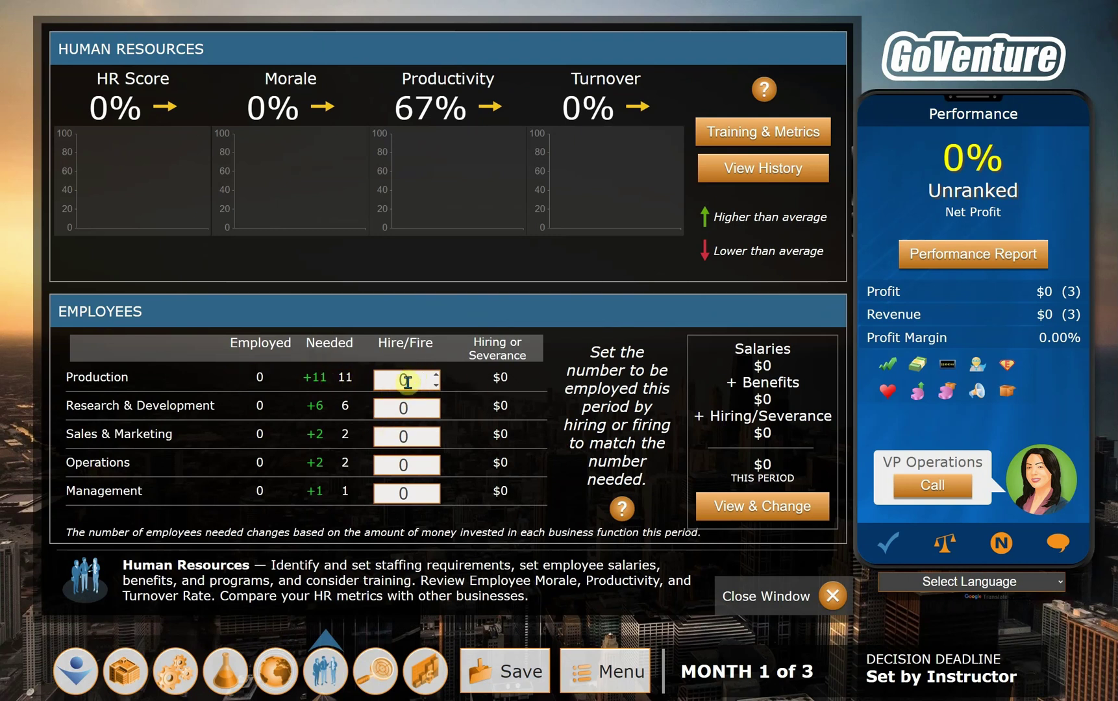
# Step: Enter hires of 11 production, 6 R&D, 2 sales, 2 operations and 1 management
pyautogui.doubleClick(407, 379)
pyautogui.write('11')
pyautogui.doubleClick(384, 400)
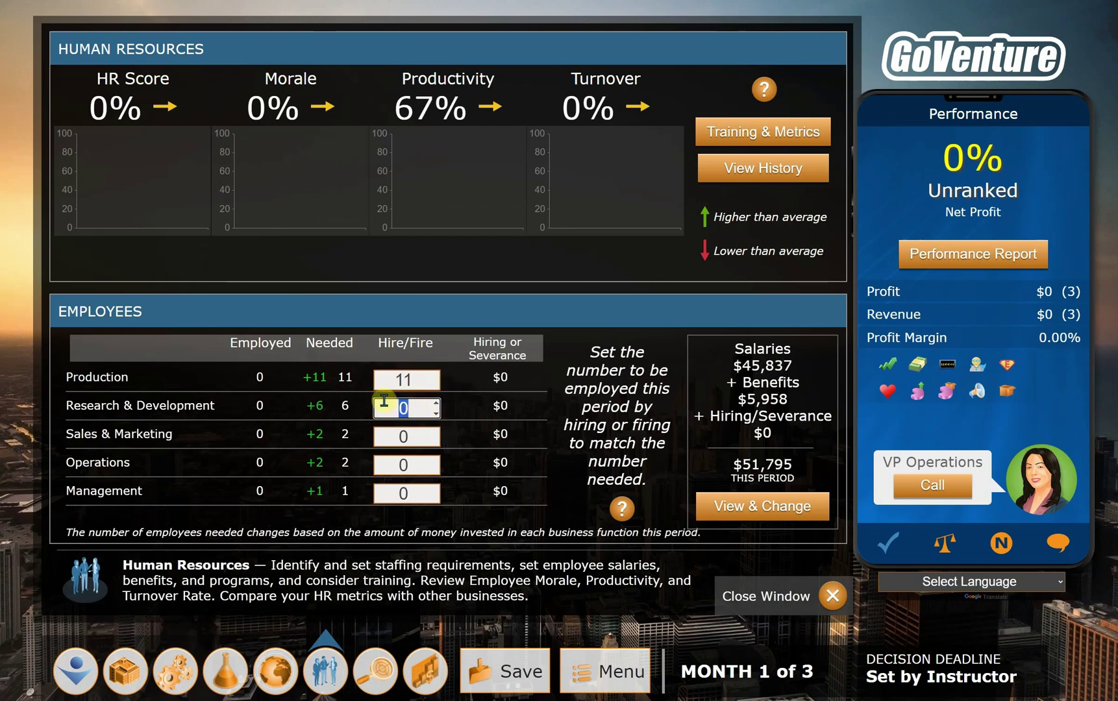
pyautogui.write('6')
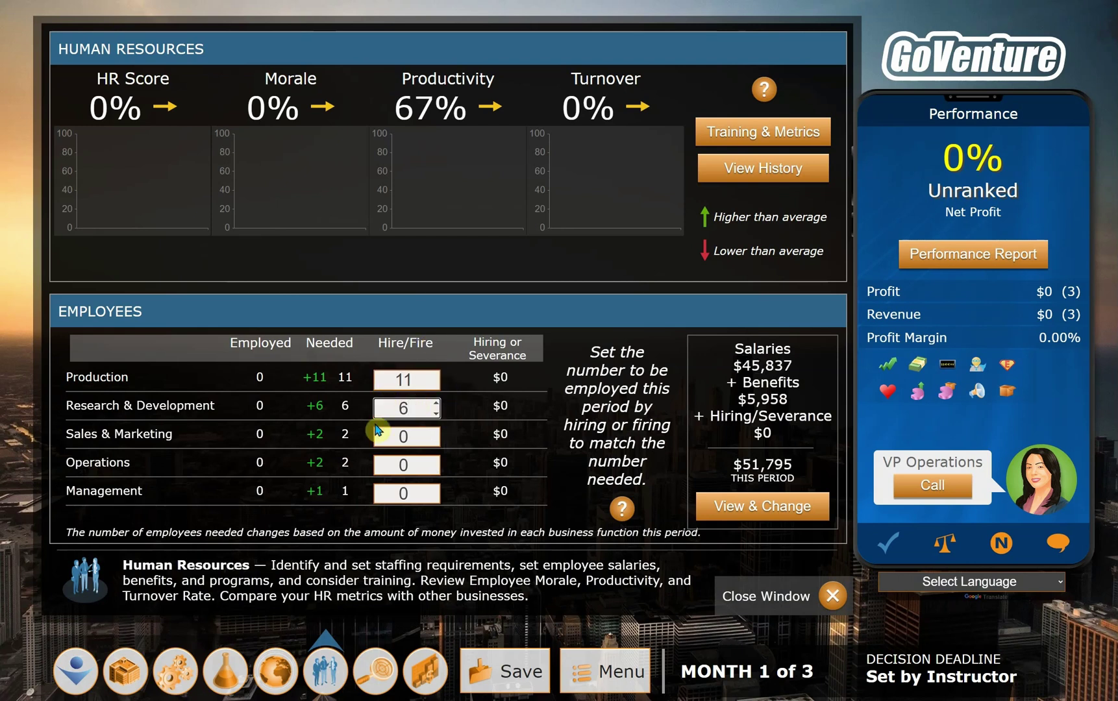
pyautogui.doubleClick(395, 439)
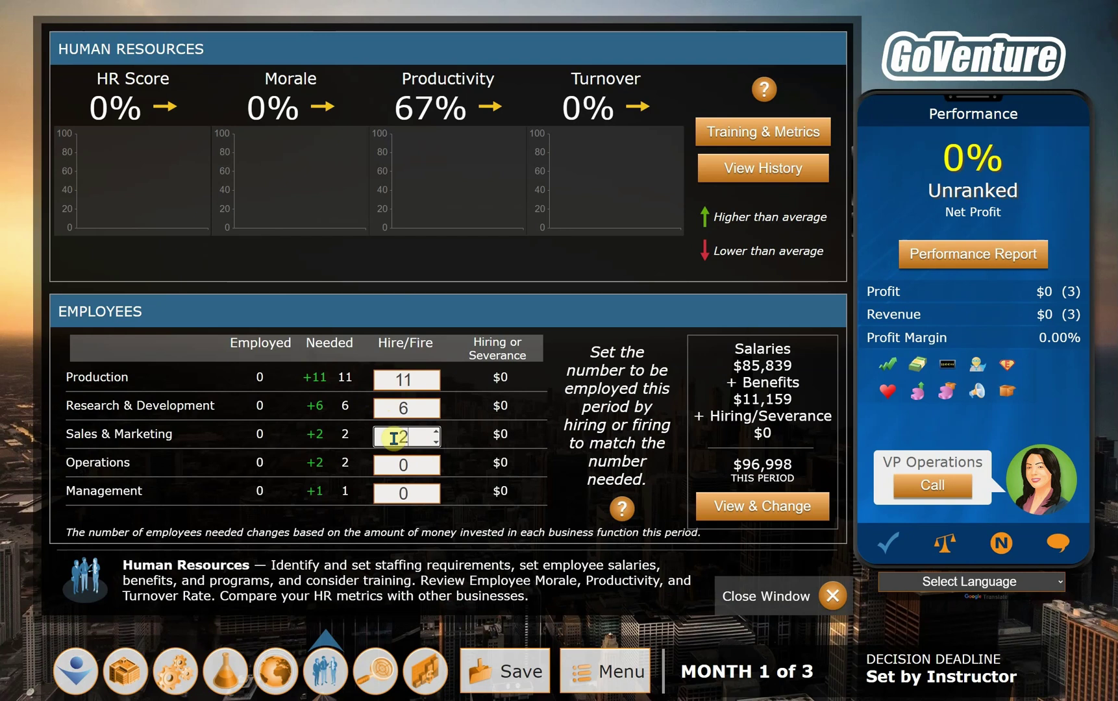
pyautogui.doubleClick(385, 463)
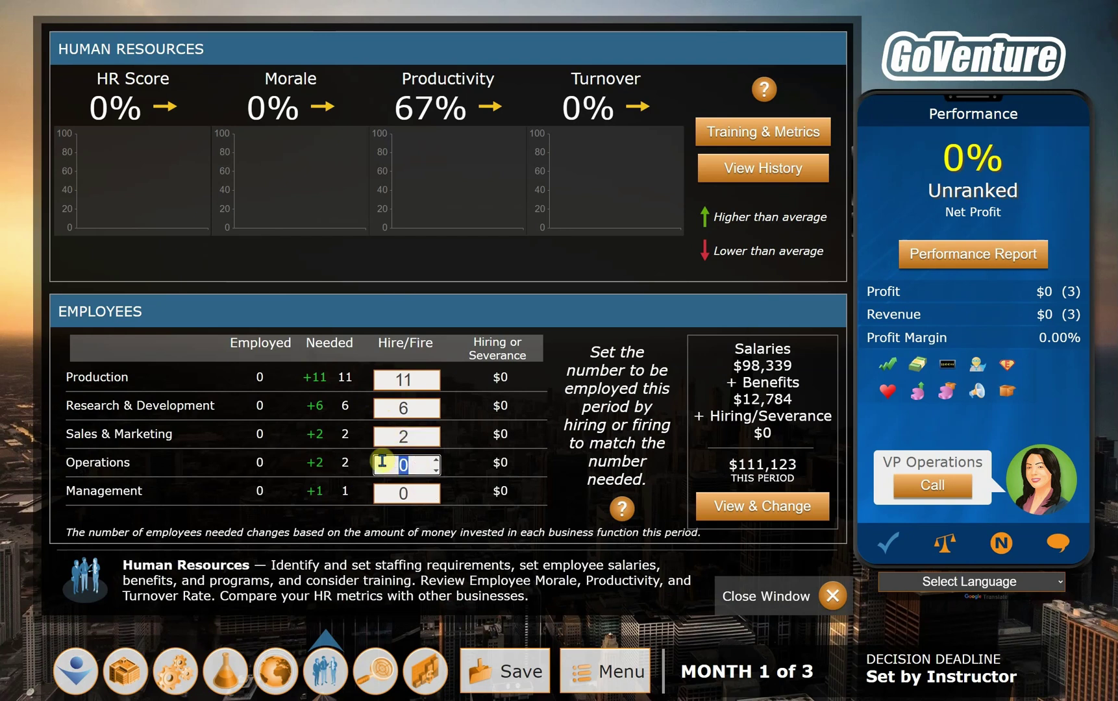
pyautogui.write('2')
pyautogui.doubleClick(416, 499)
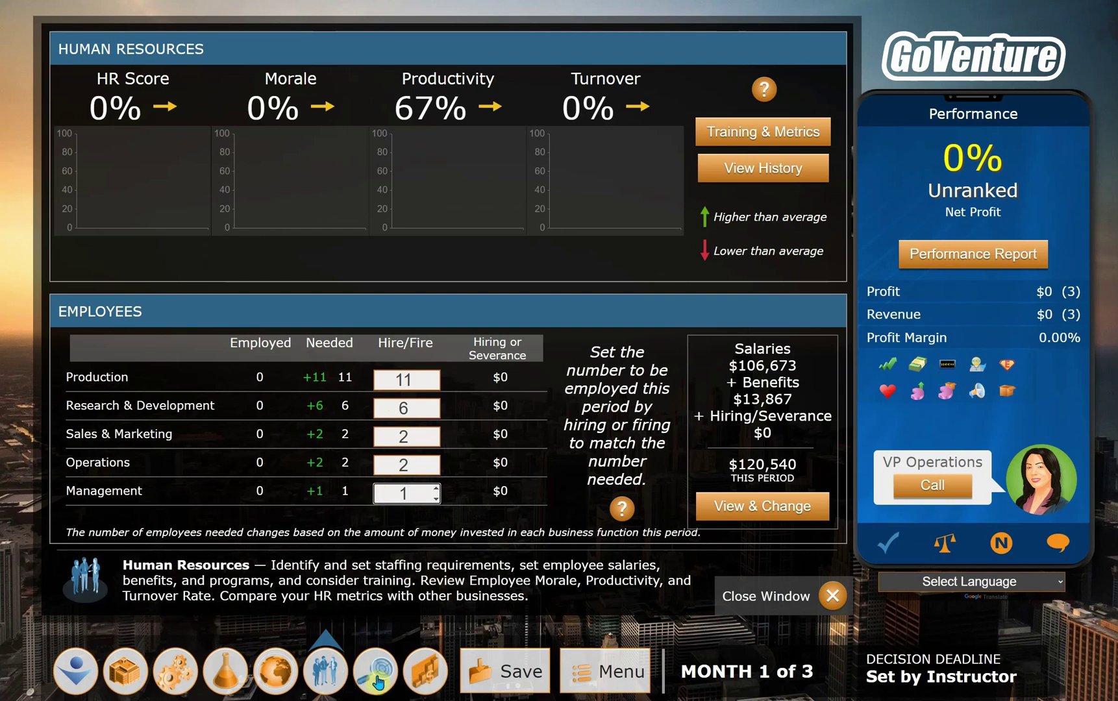
pyautogui.click(491, 681)
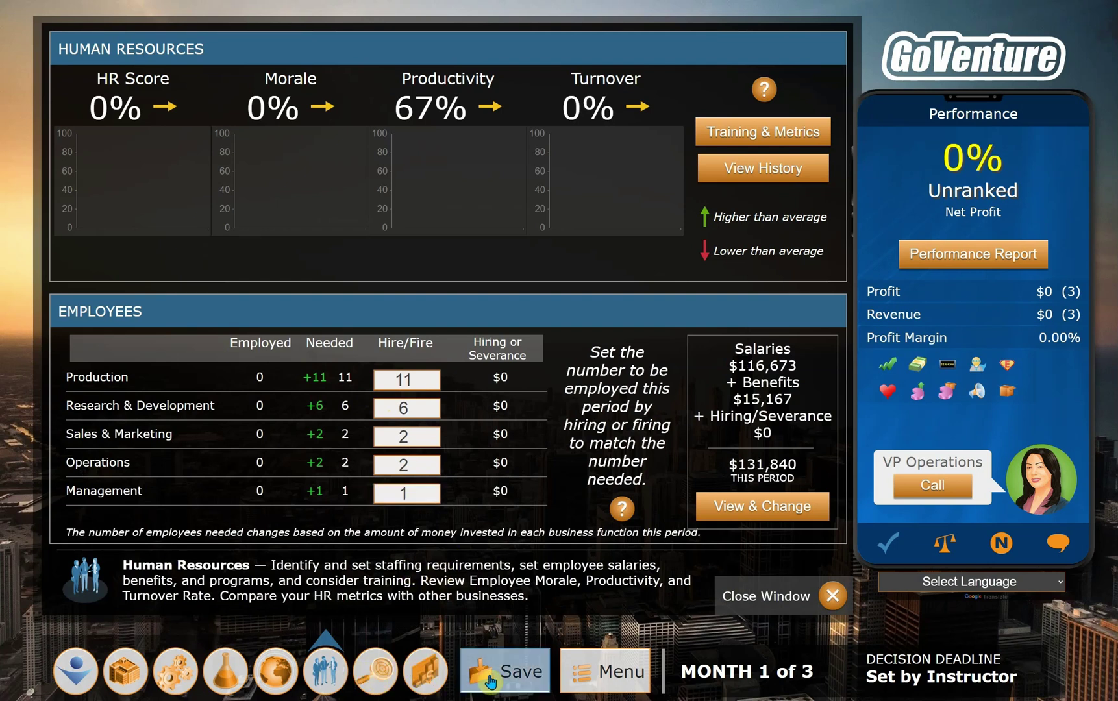
# Step: Save the Period 1 decisions and dismiss the success notice
pyautogui.click(380, 138)
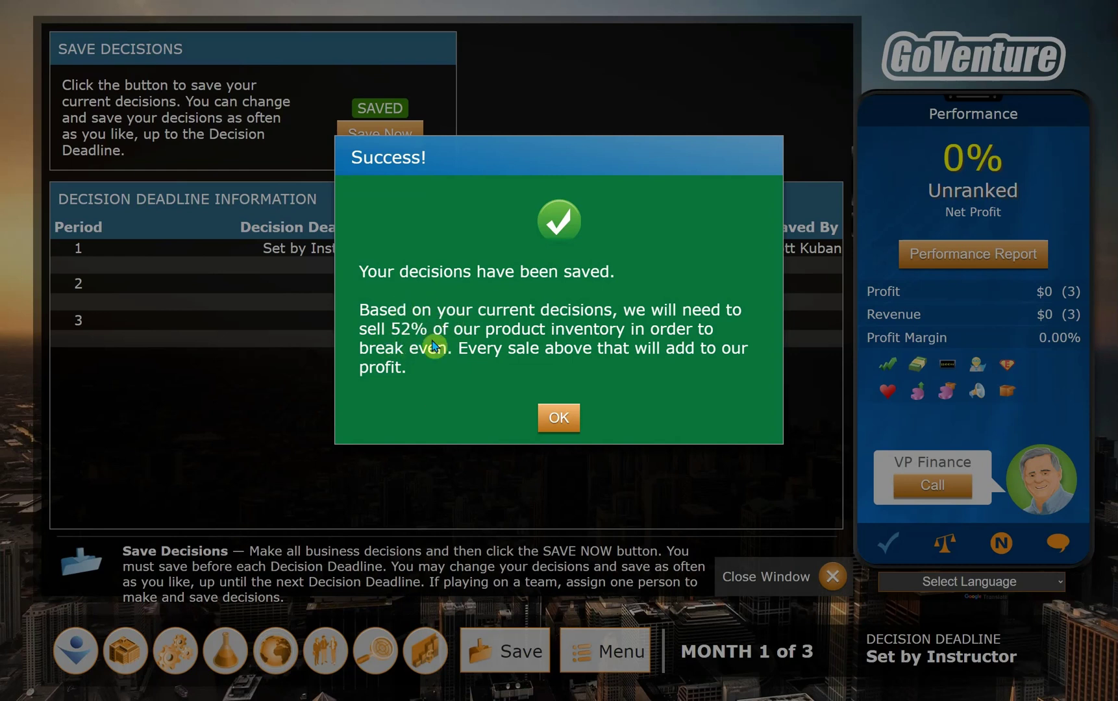
pyautogui.click(562, 420)
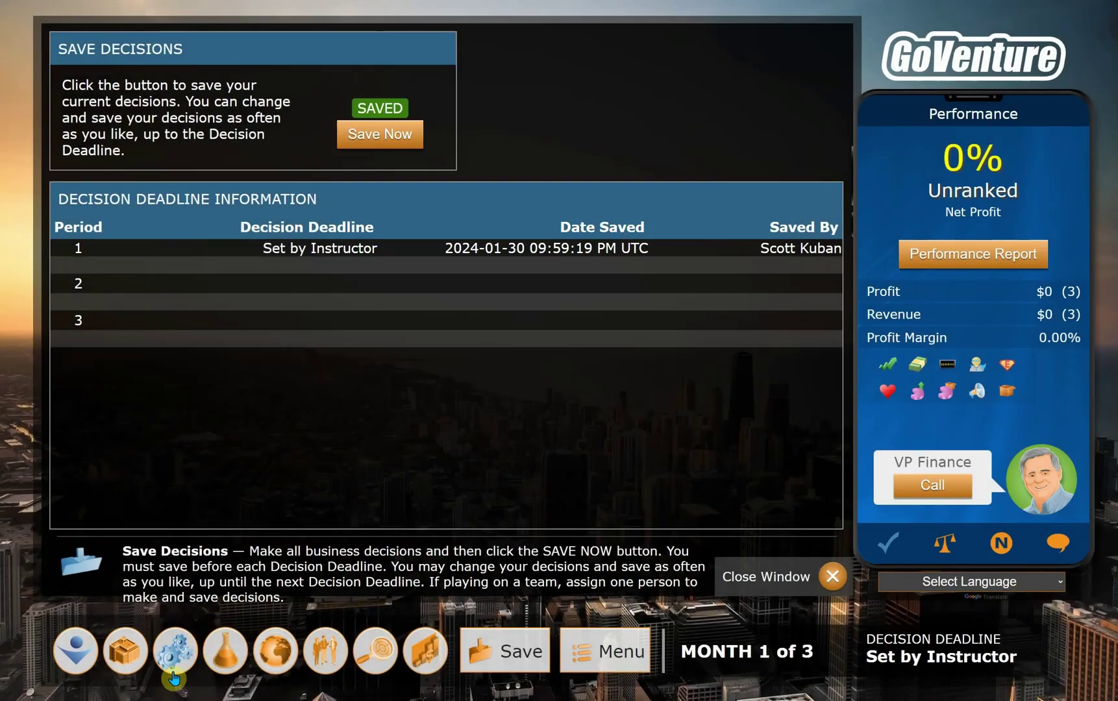
pyautogui.click(176, 651)
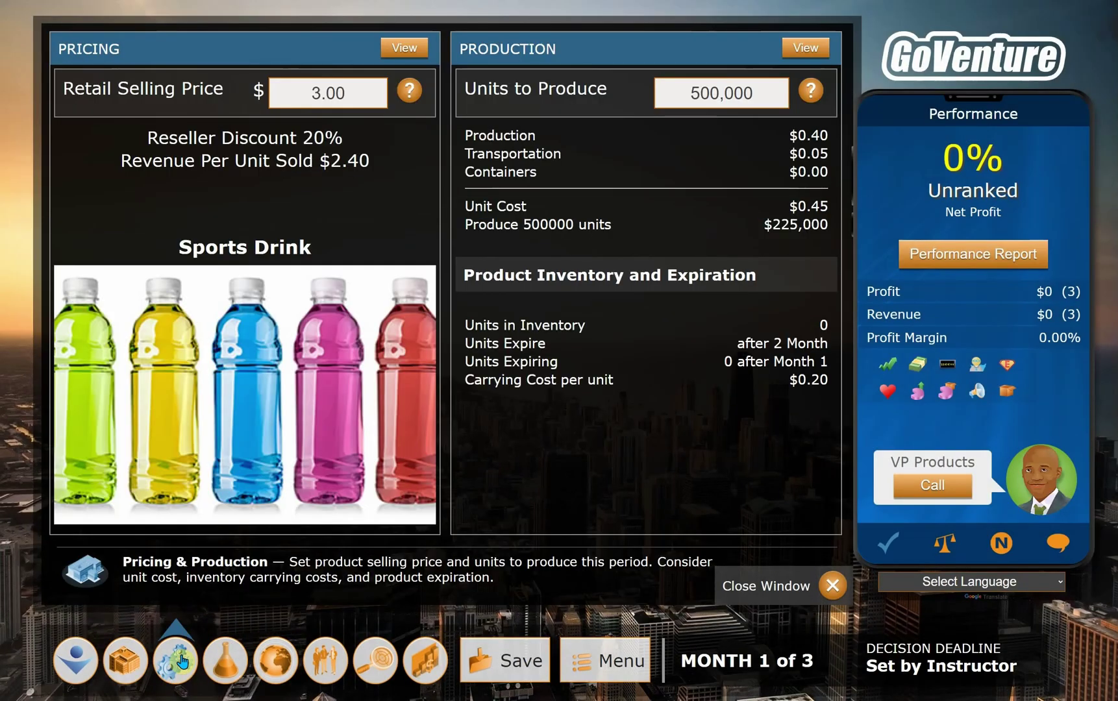
# Step: Change the retail price to $4.00 and units to produce to 400,000
pyautogui.click(320, 94)
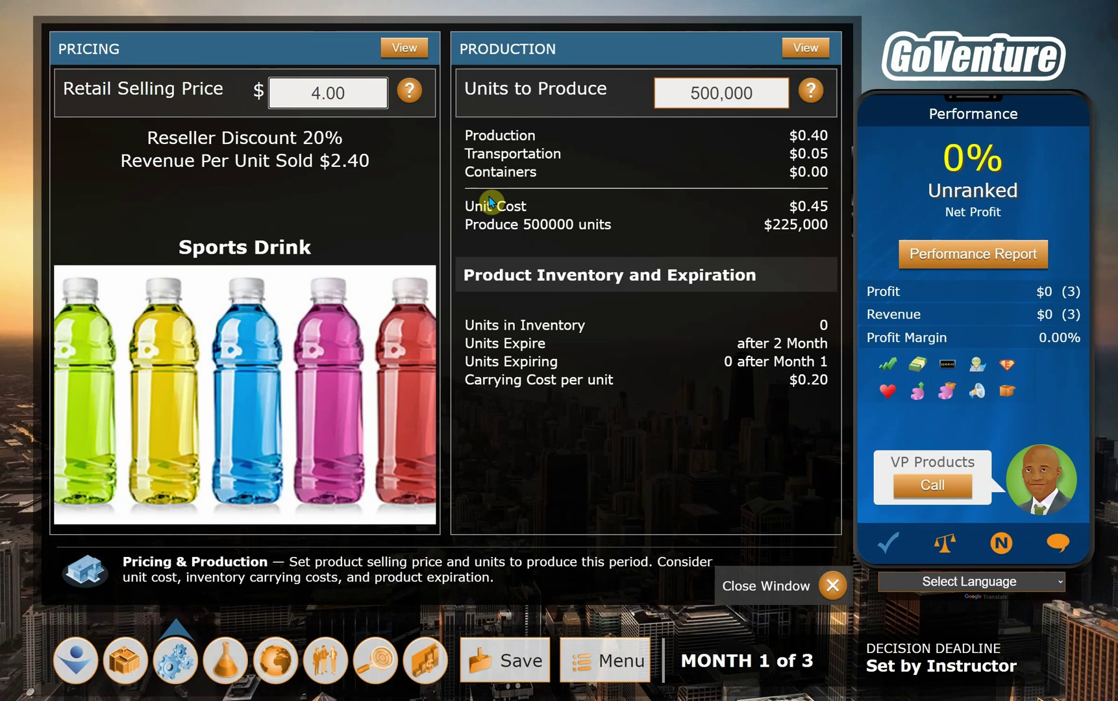
pyautogui.click(696, 94)
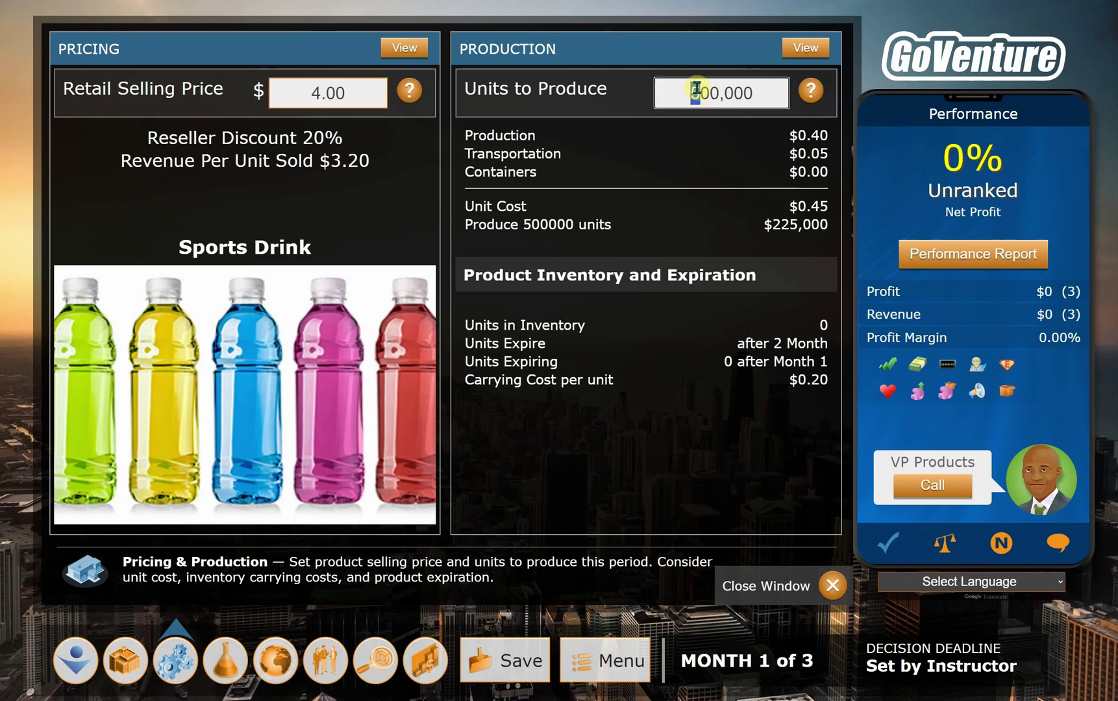
pyautogui.write('4')
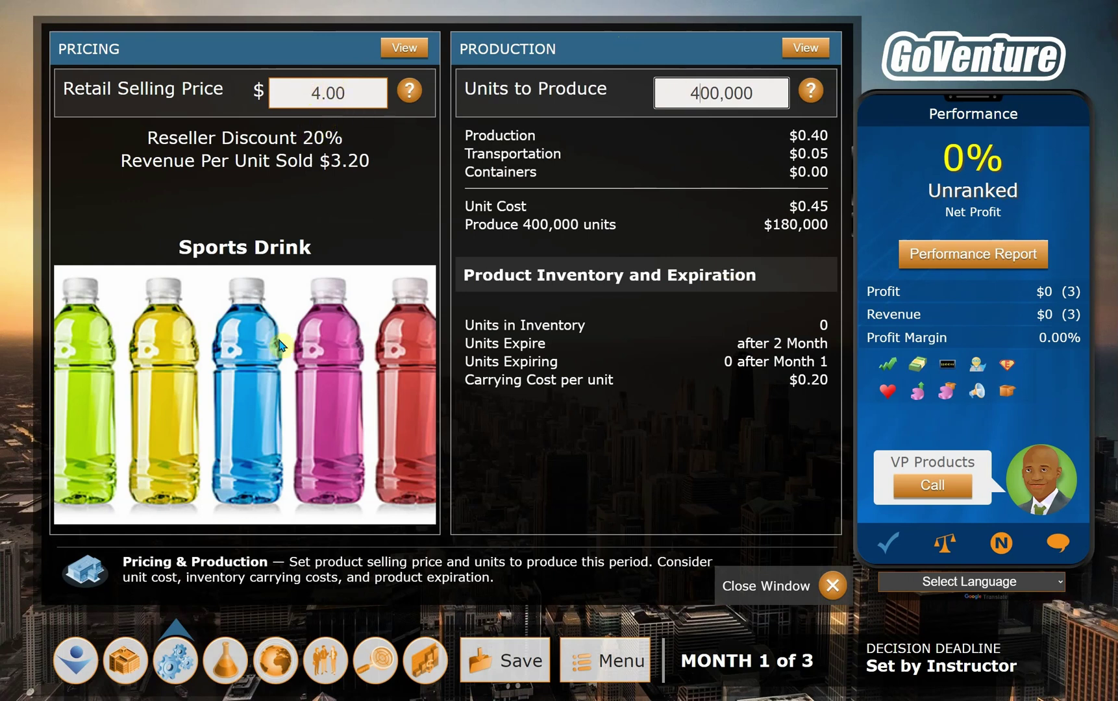
pyautogui.click(324, 675)
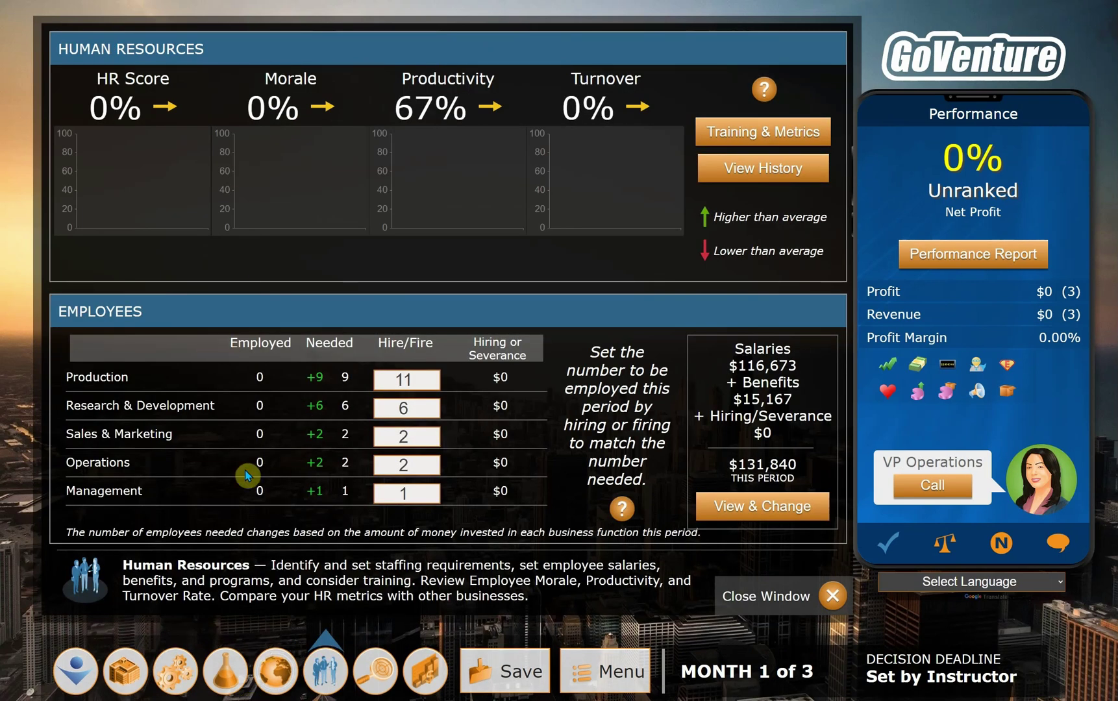
# Step: Lower production hires to 9 and save the revised Period 1 decisions
pyautogui.click(435, 386)
pyautogui.click(435, 385)
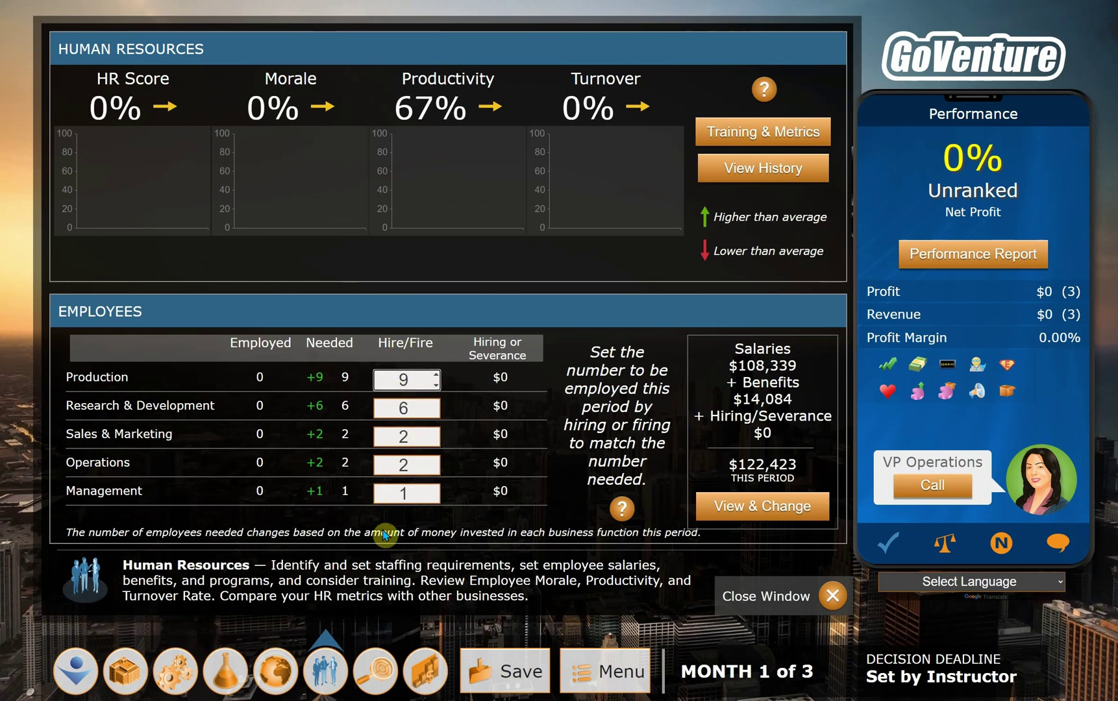
pyautogui.click(479, 670)
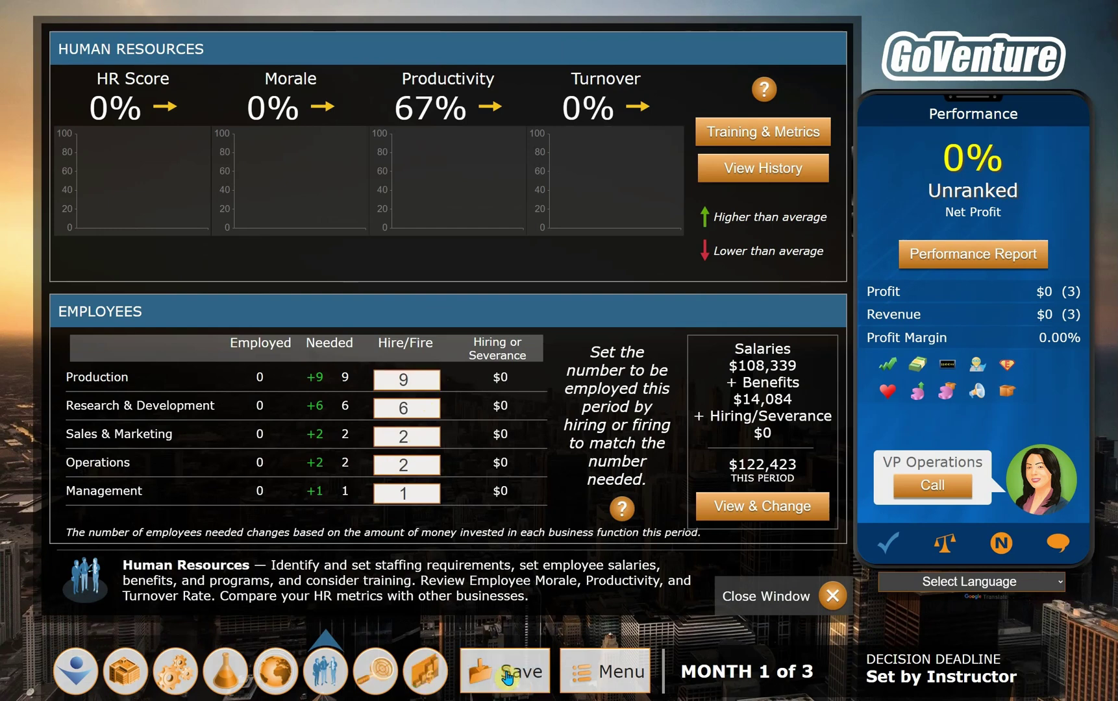
pyautogui.click(379, 134)
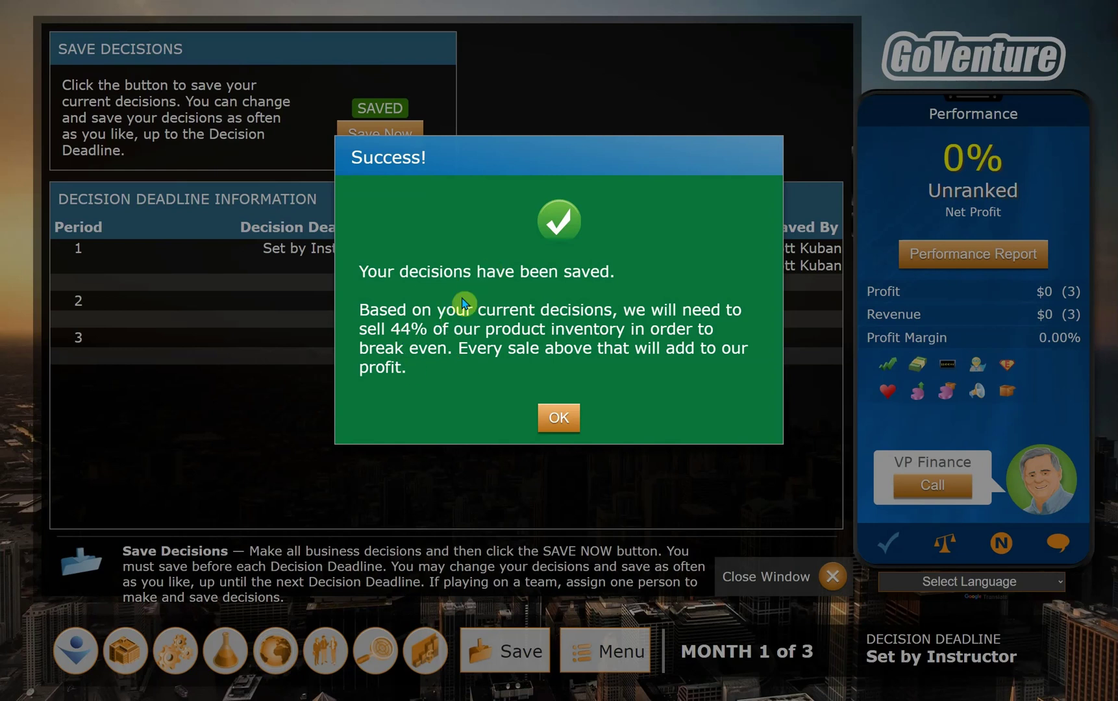
pyautogui.click(560, 417)
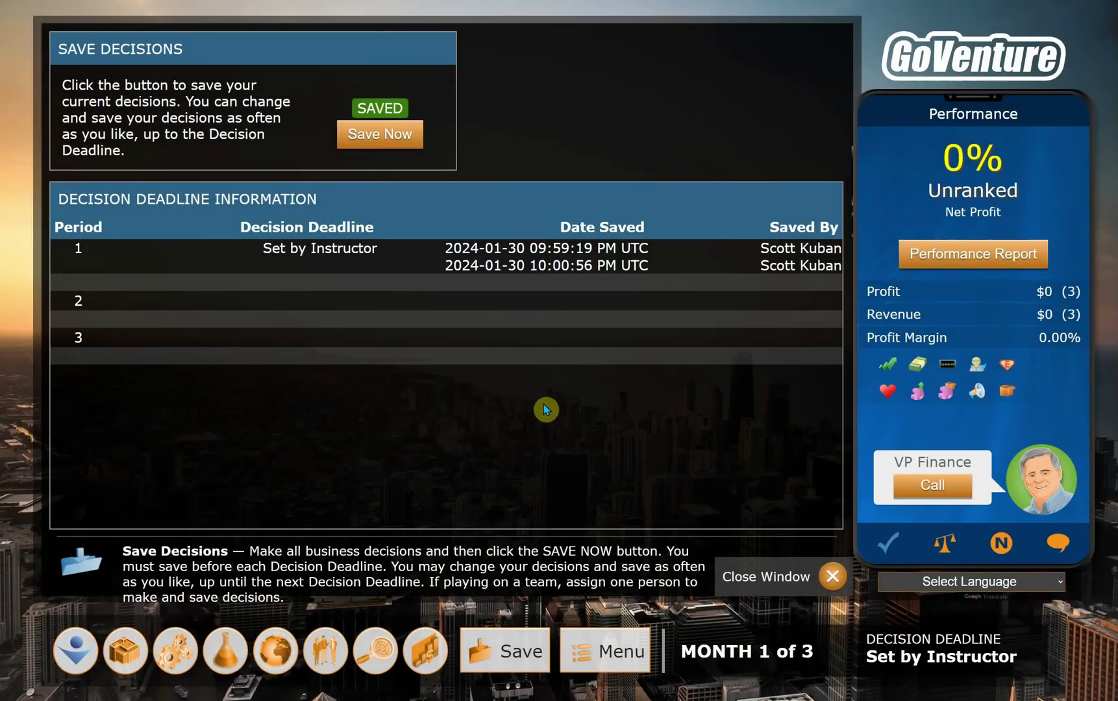
pyautogui.click(277, 658)
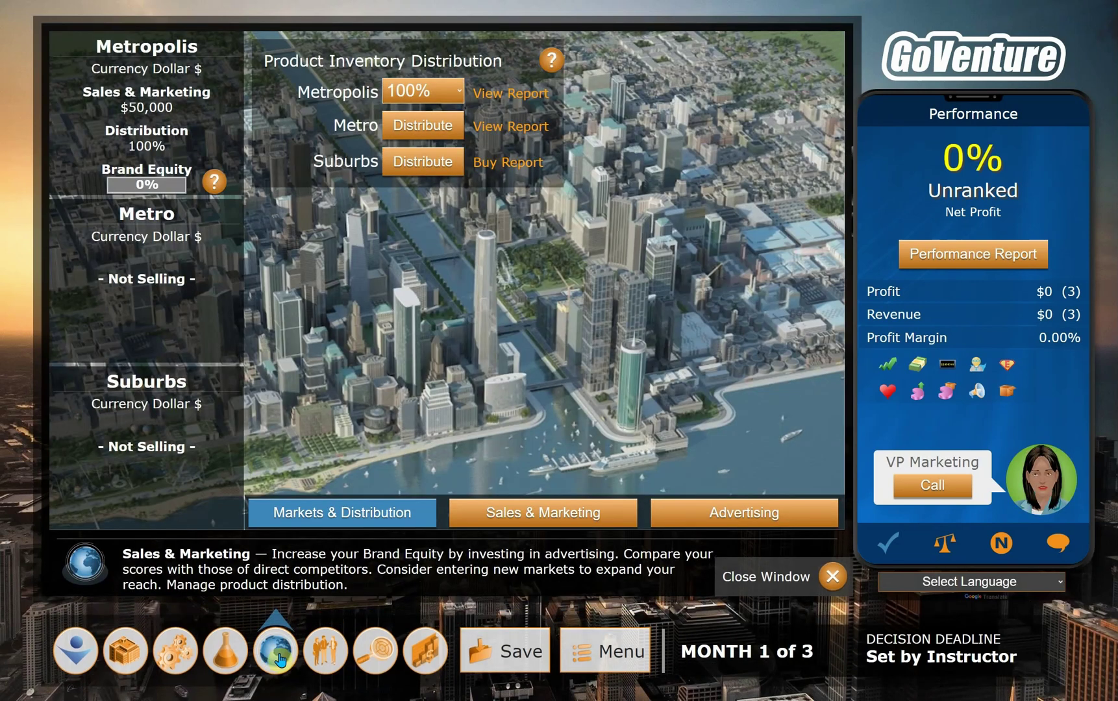
# Step: Add Suburbs as a distribution market, approving the $100,000 setup cost
pyautogui.click(424, 133)
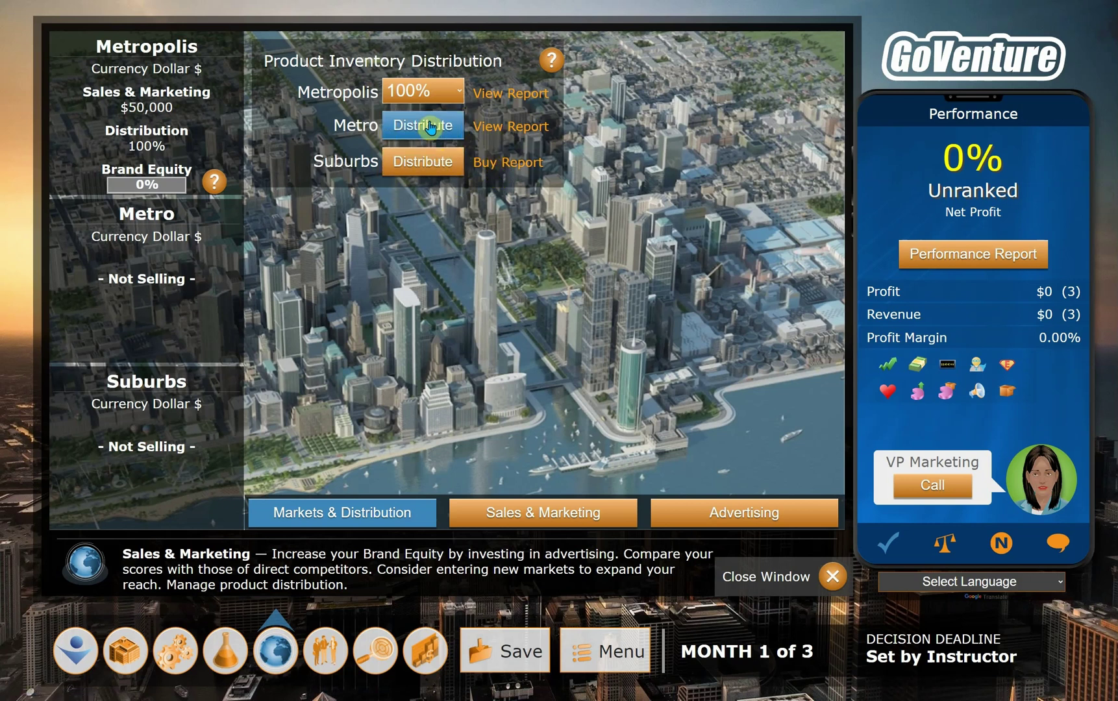
pyautogui.click(424, 167)
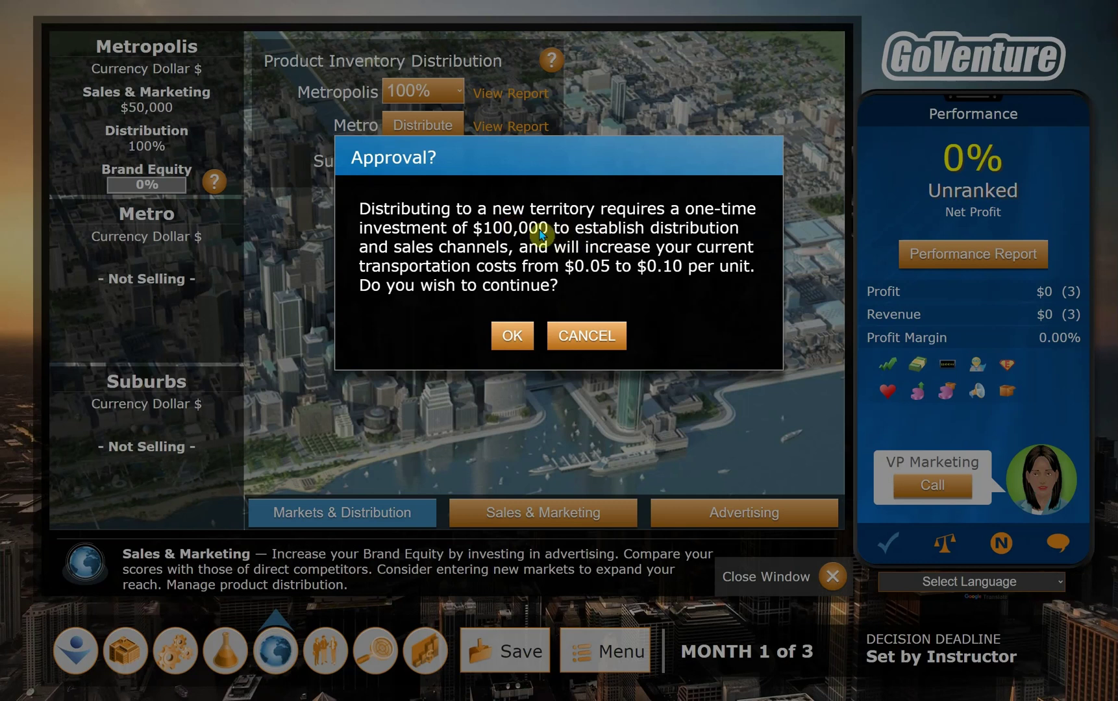
pyautogui.click(513, 335)
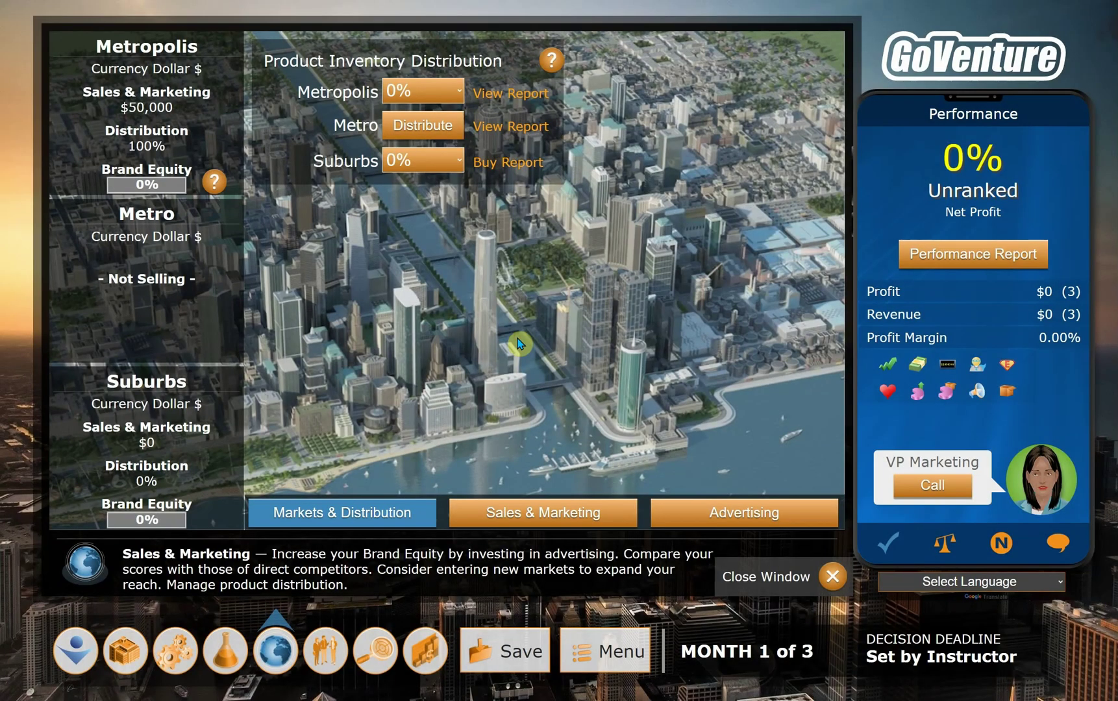
pyautogui.click(549, 518)
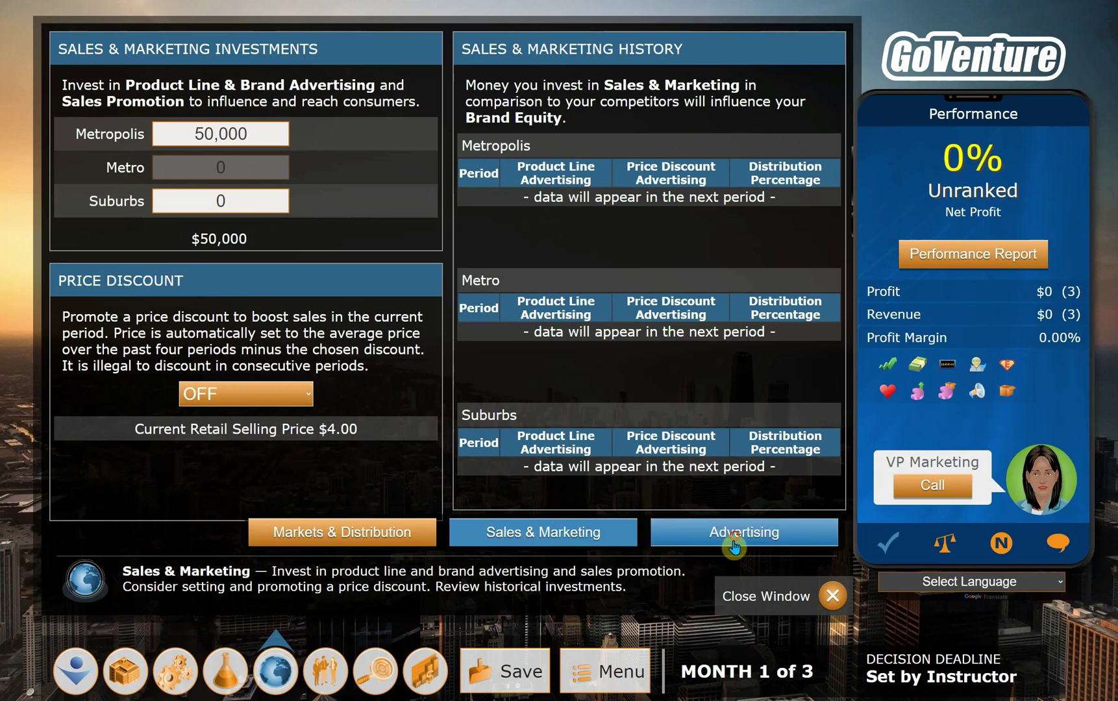
# Step: Split Suburbs advertising into Event 50%, Direct Mail 35% and Magazine 15%
pyautogui.click(682, 549)
pyautogui.click(260, 117)
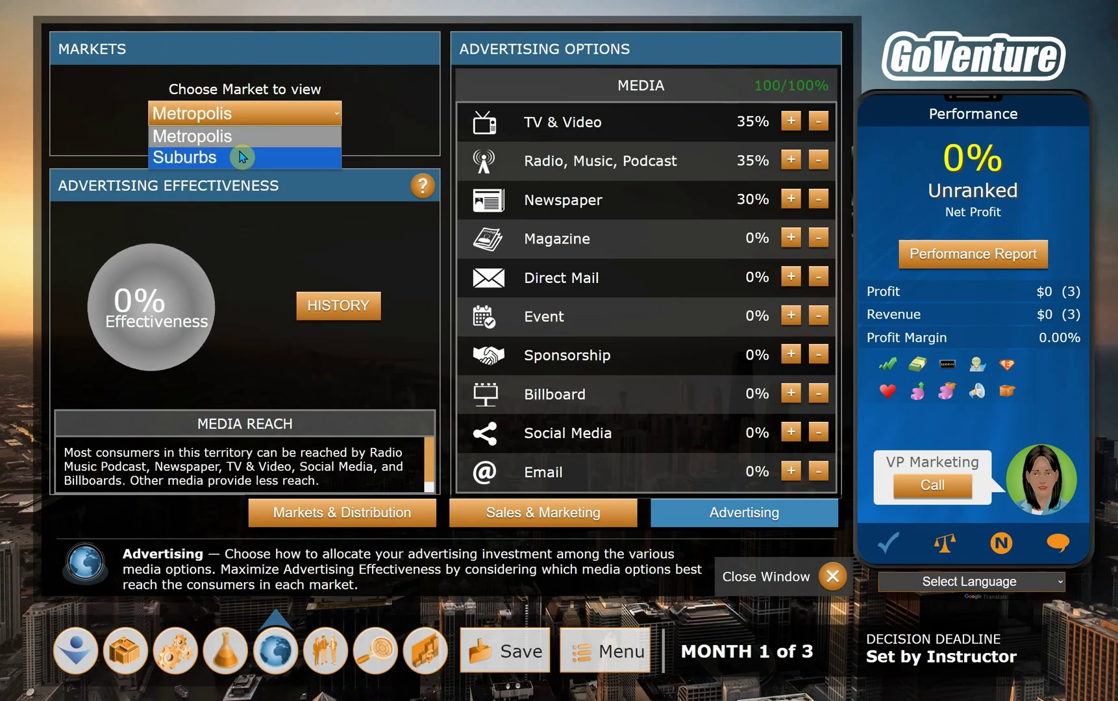
pyautogui.click(239, 156)
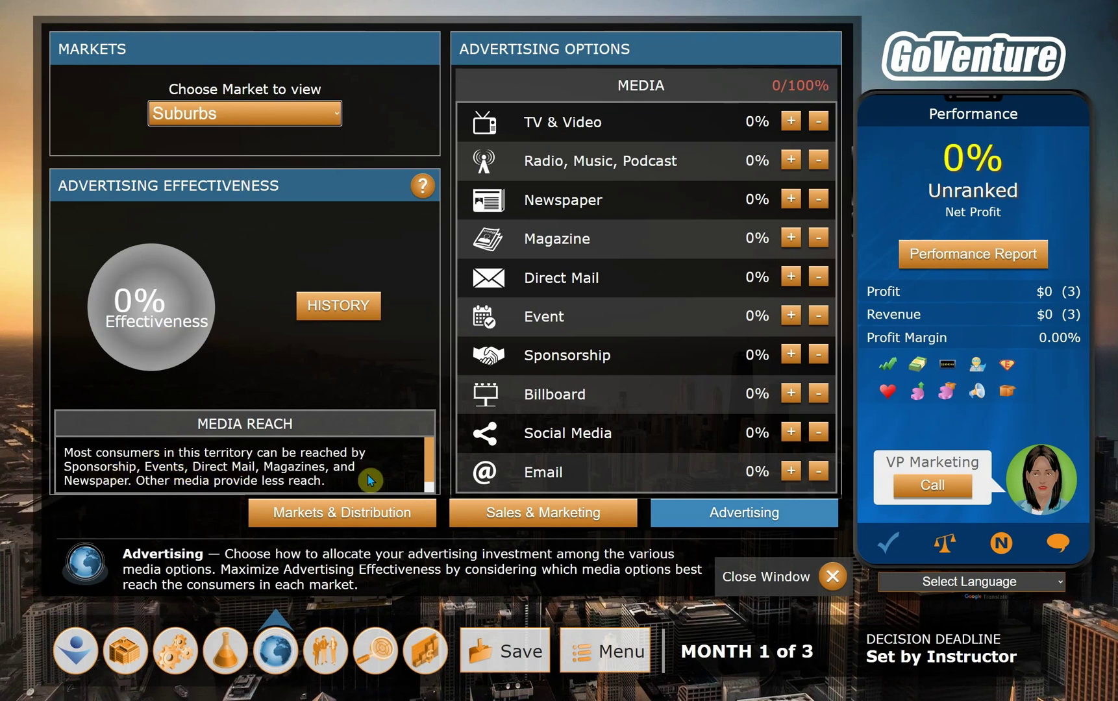
pyautogui.click(790, 317)
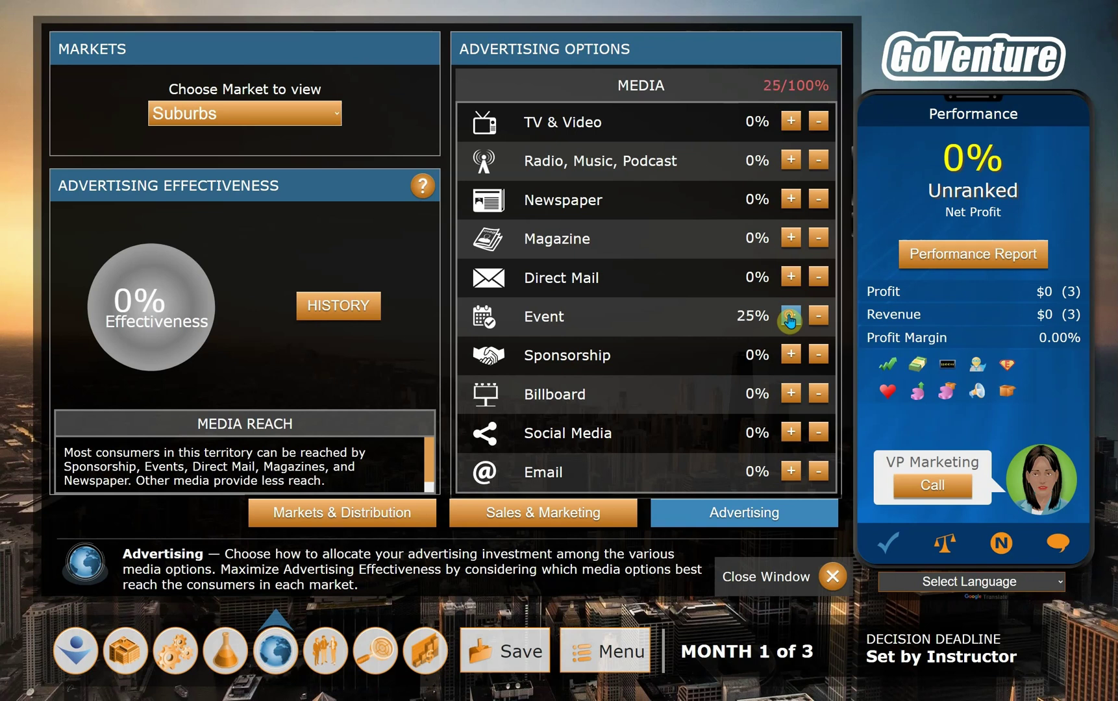
pyautogui.click(789, 317)
pyautogui.click(789, 317)
pyautogui.click(791, 278)
pyautogui.click(791, 278)
pyautogui.click(791, 278)
pyautogui.click(791, 278)
pyautogui.click(791, 278)
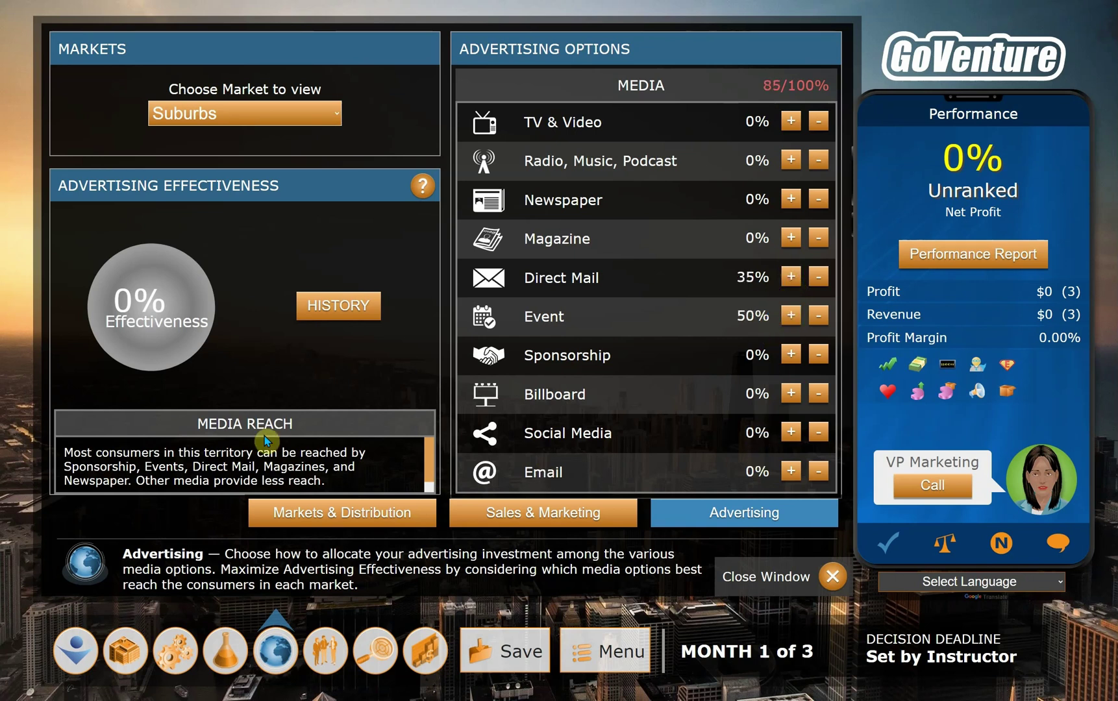
pyautogui.click(791, 238)
pyautogui.click(791, 237)
pyautogui.click(791, 238)
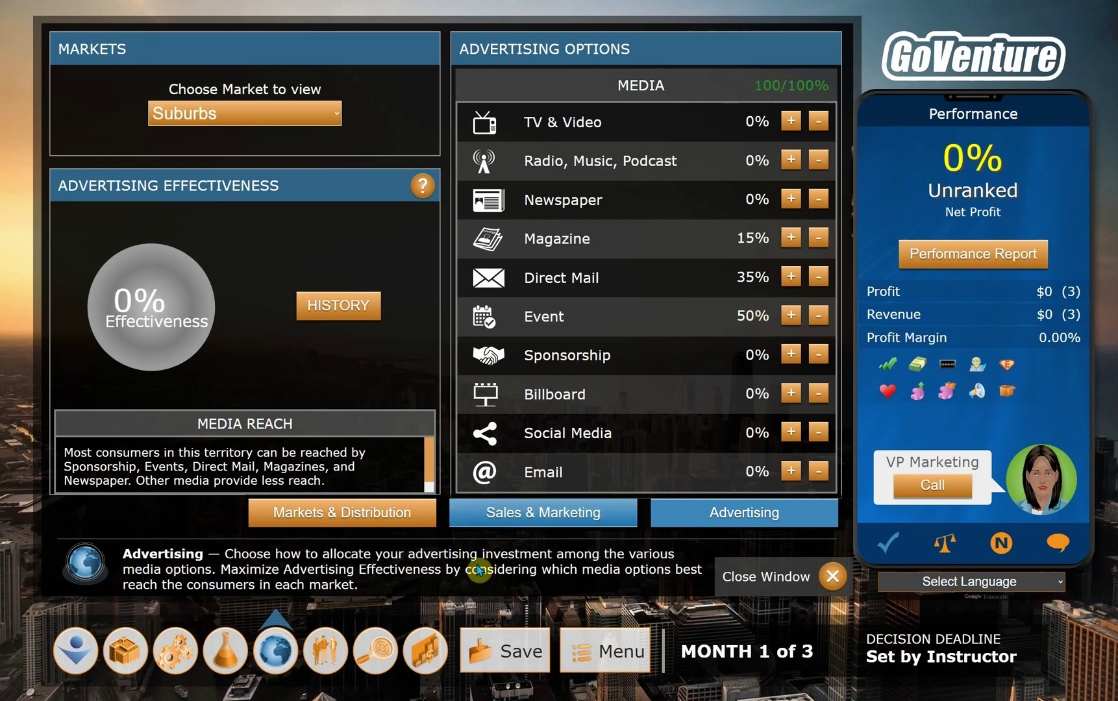
pyautogui.click(529, 515)
pyautogui.click(218, 201)
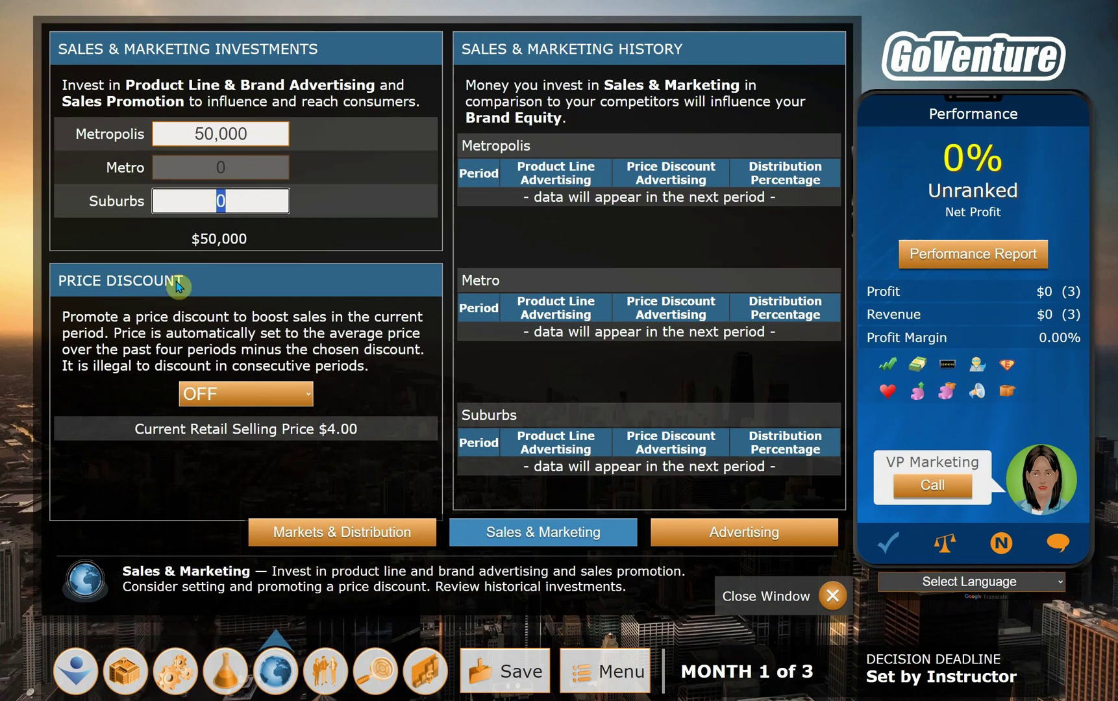
# Step: Enter $20,000 as the Suburbs sales and marketing investment, totaling $70,000
pyautogui.write('200000')
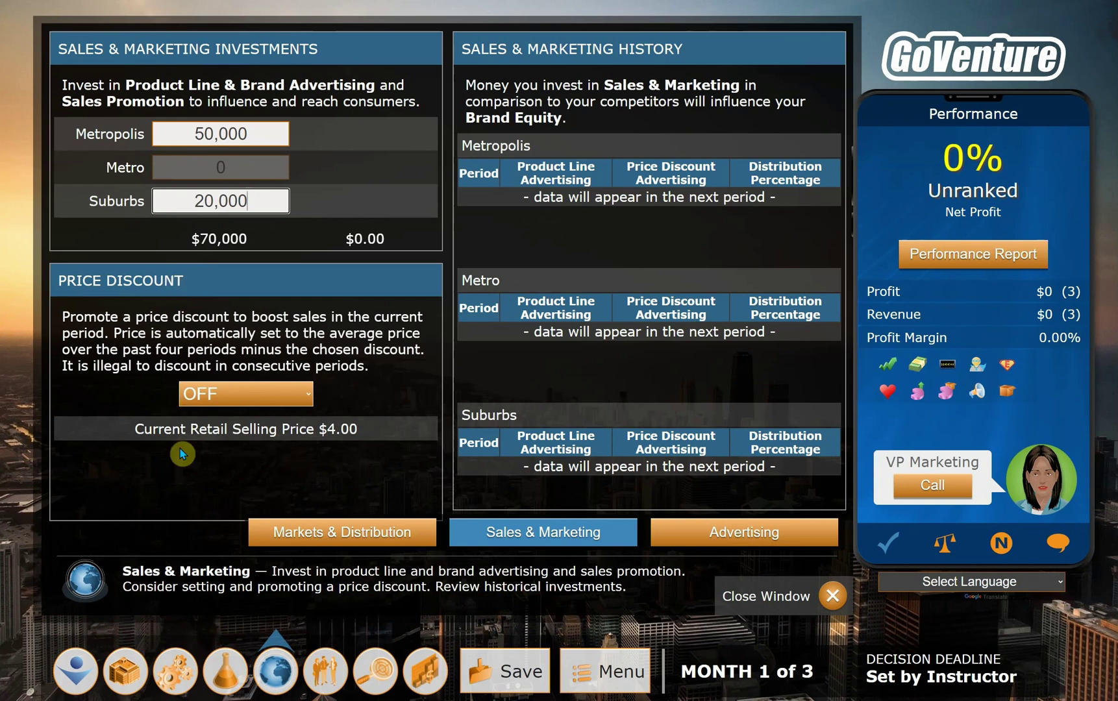
pyautogui.click(318, 676)
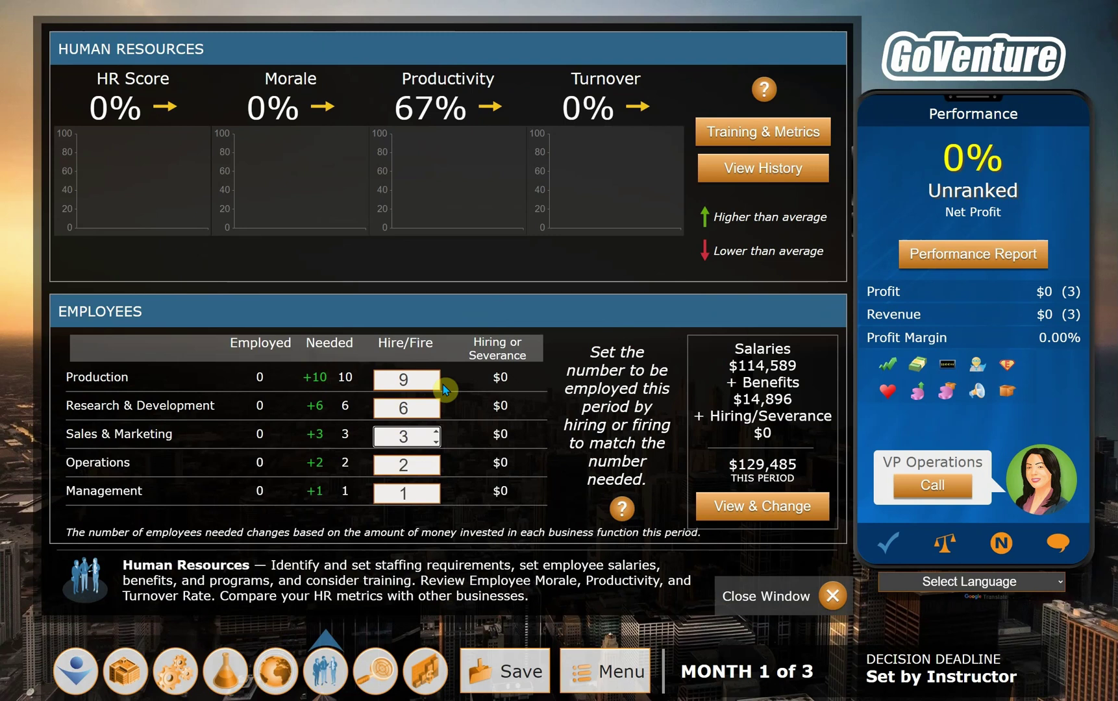
# Step: Attempt a save with production hires at 9 and dismiss the 100% distribution warning
pyautogui.click(437, 374)
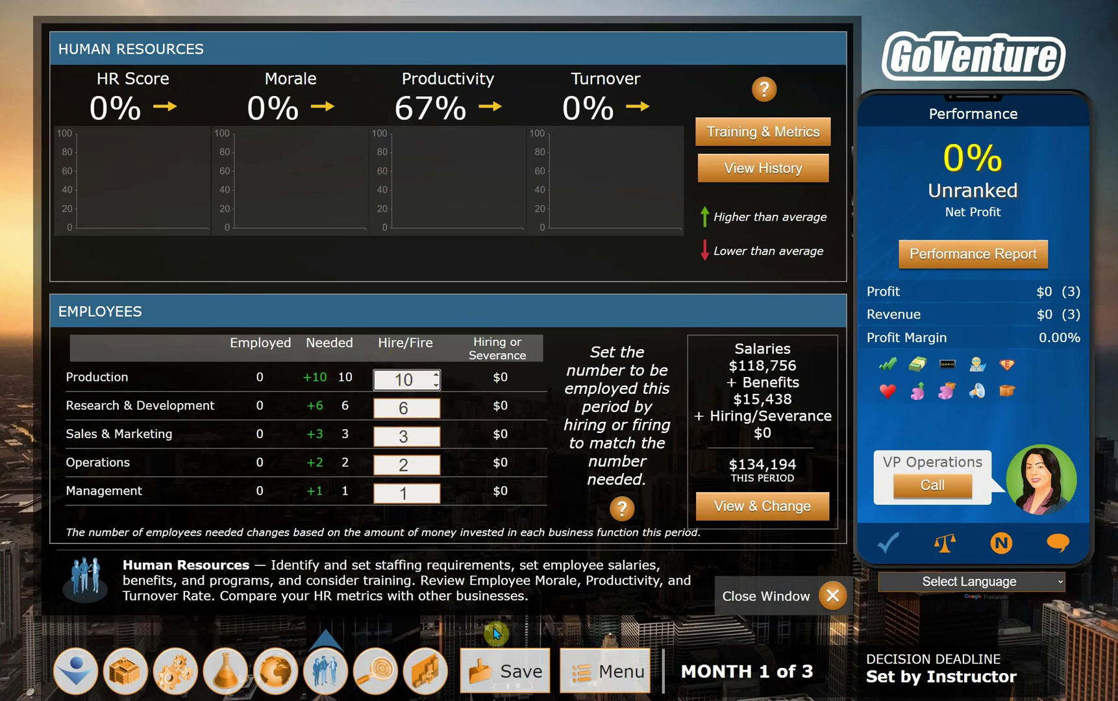
pyautogui.click(438, 384)
pyautogui.click(494, 673)
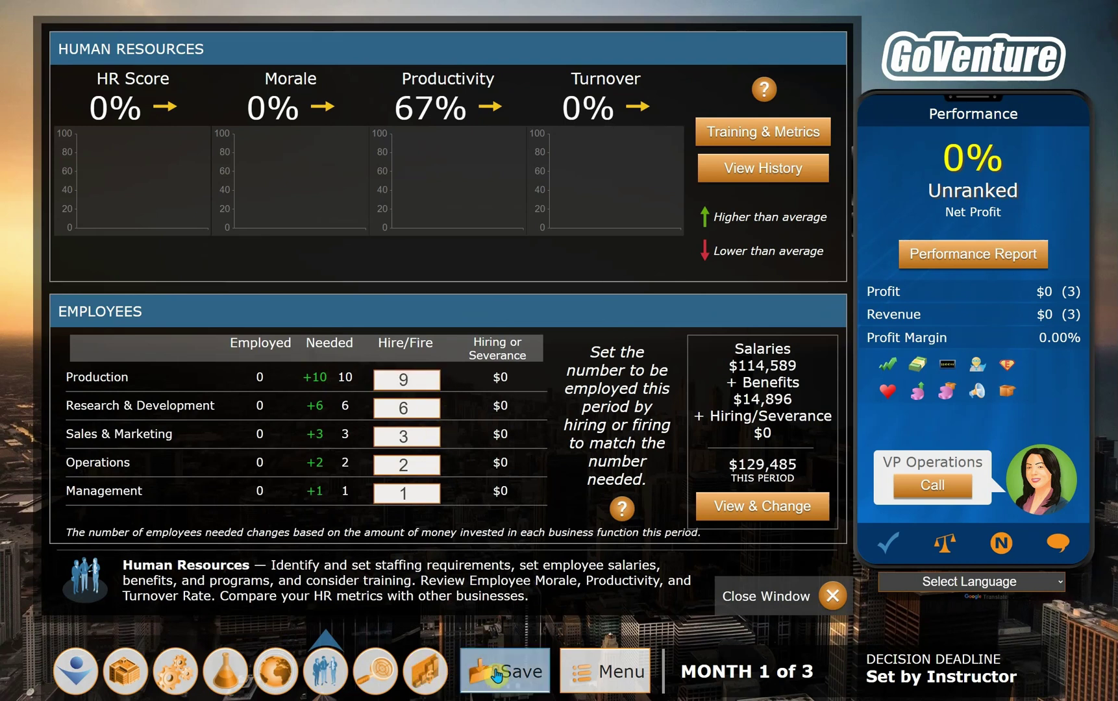
pyautogui.click(382, 139)
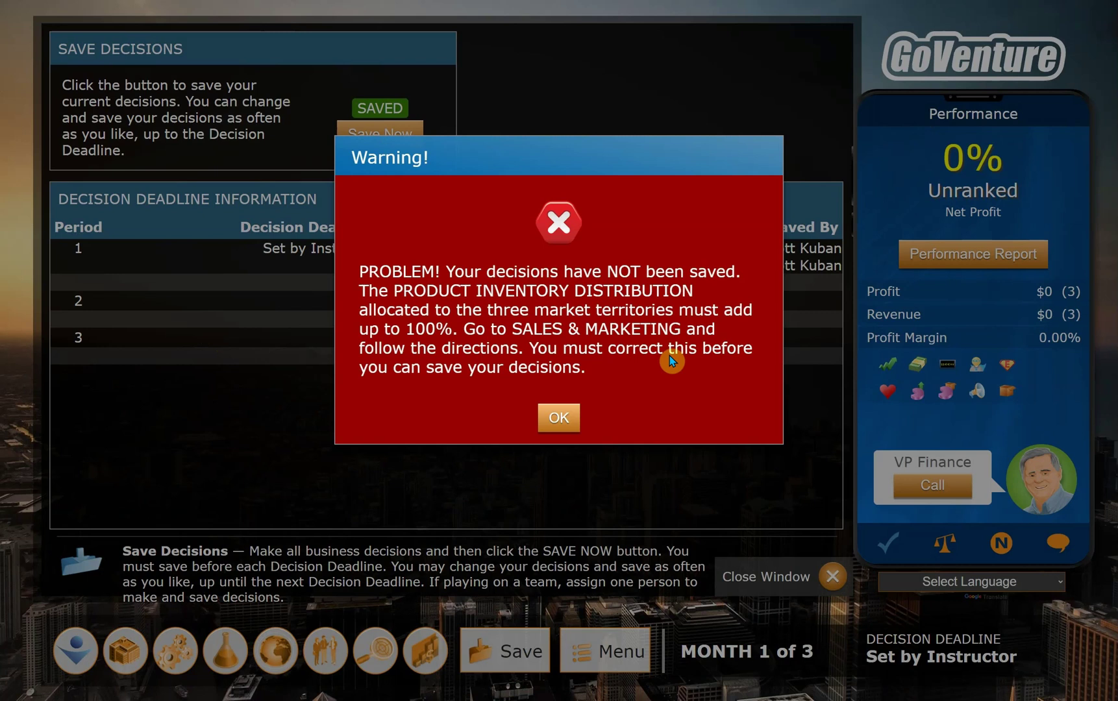
pyautogui.click(558, 422)
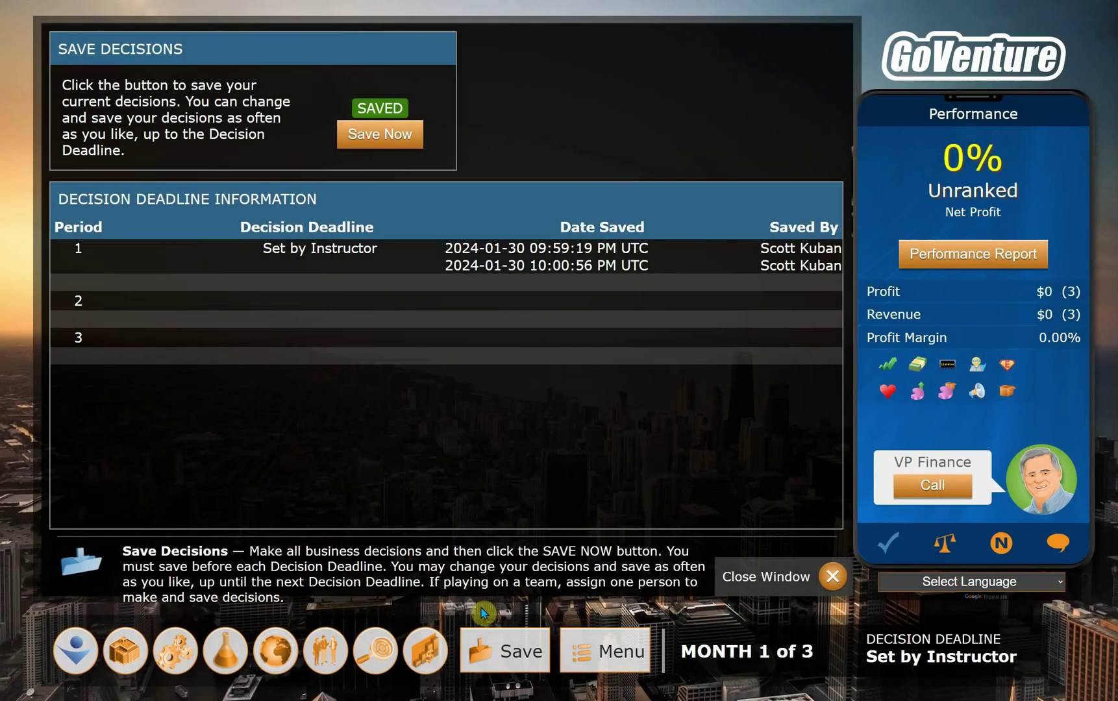
pyautogui.click(292, 658)
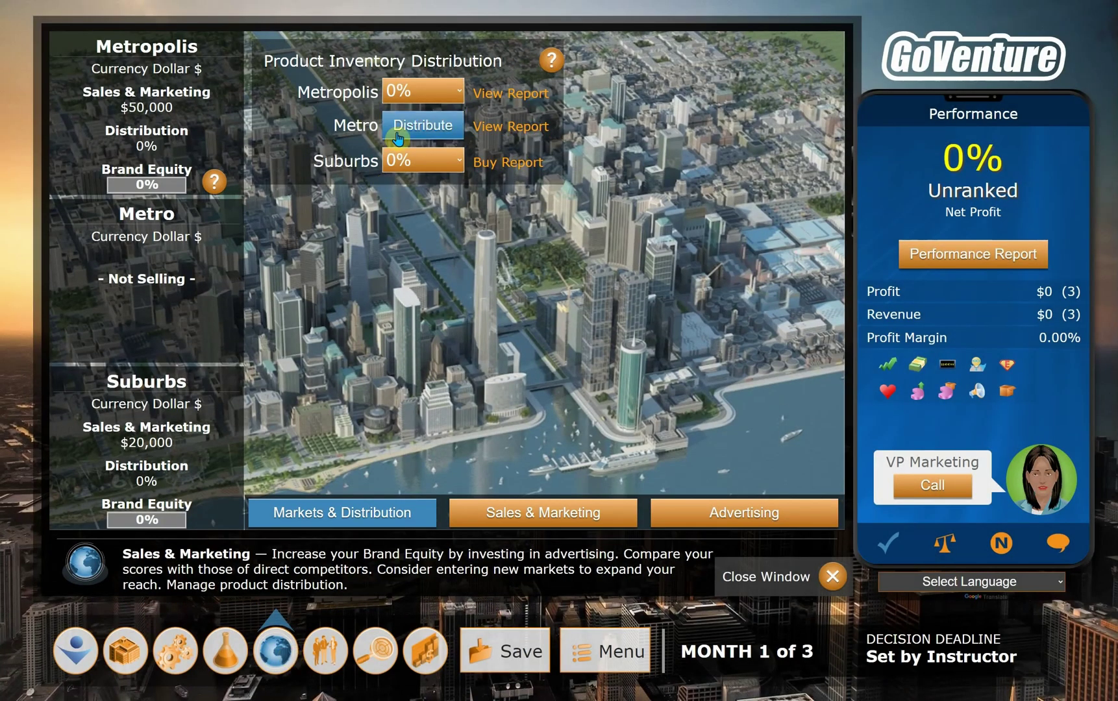
# Step: Distribute inventory 70% to Metropolis and 30% to Suburbs, then attempt to save the decisions
pyautogui.click(440, 95)
pyautogui.click(405, 410)
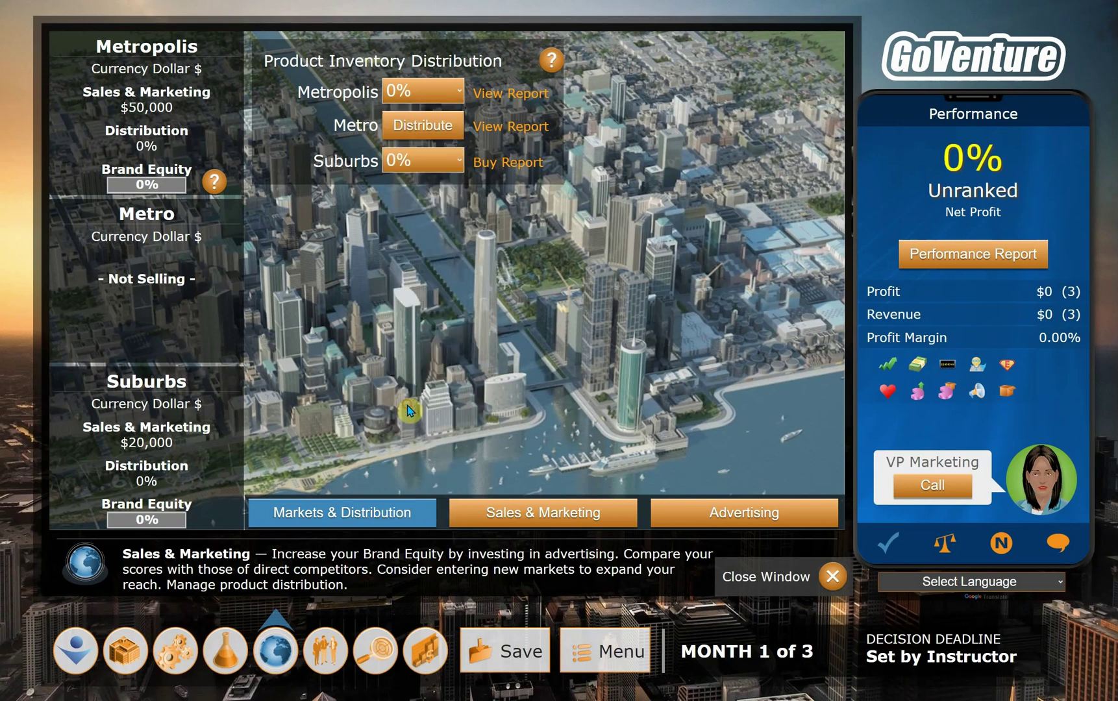
pyautogui.click(442, 162)
pyautogui.click(420, 310)
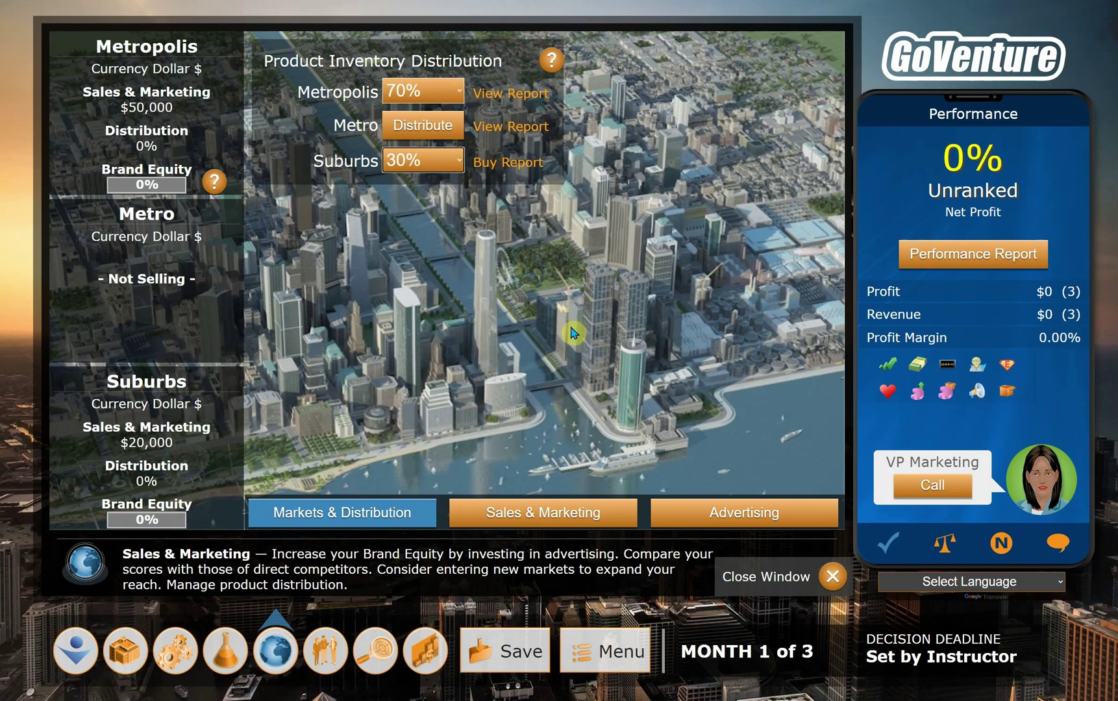
pyautogui.click(513, 652)
pyautogui.click(374, 136)
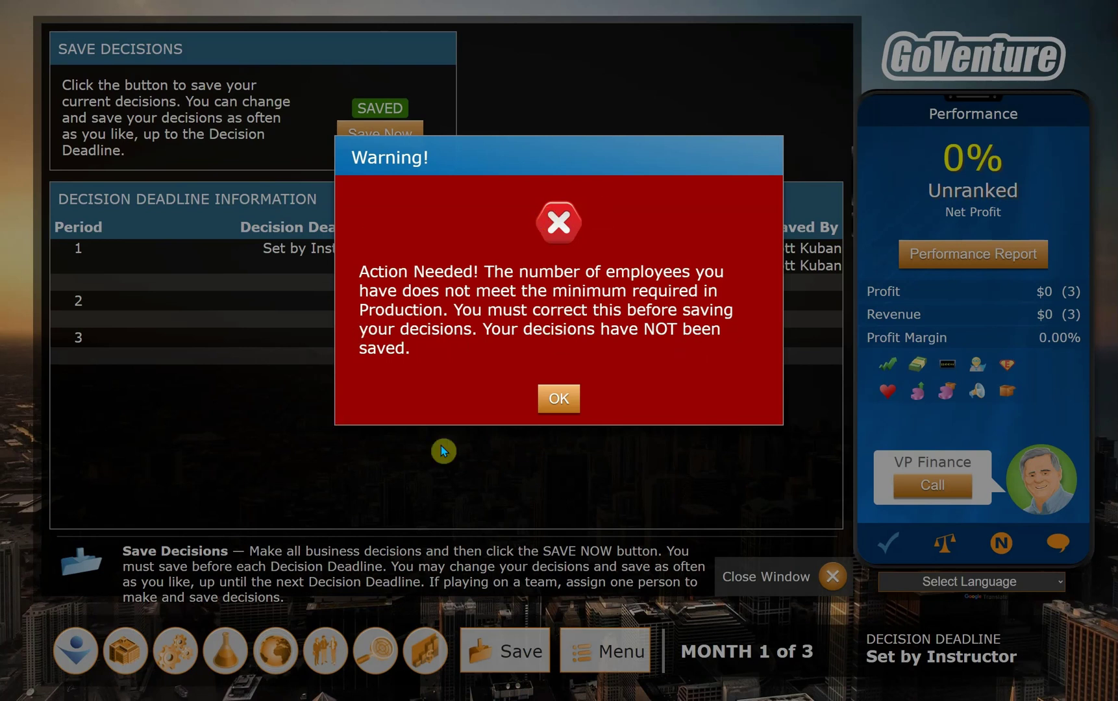
# Step: Dismiss the staffing warning and raise Production hires to 10, back on the Save Decisions screen
pyautogui.click(559, 408)
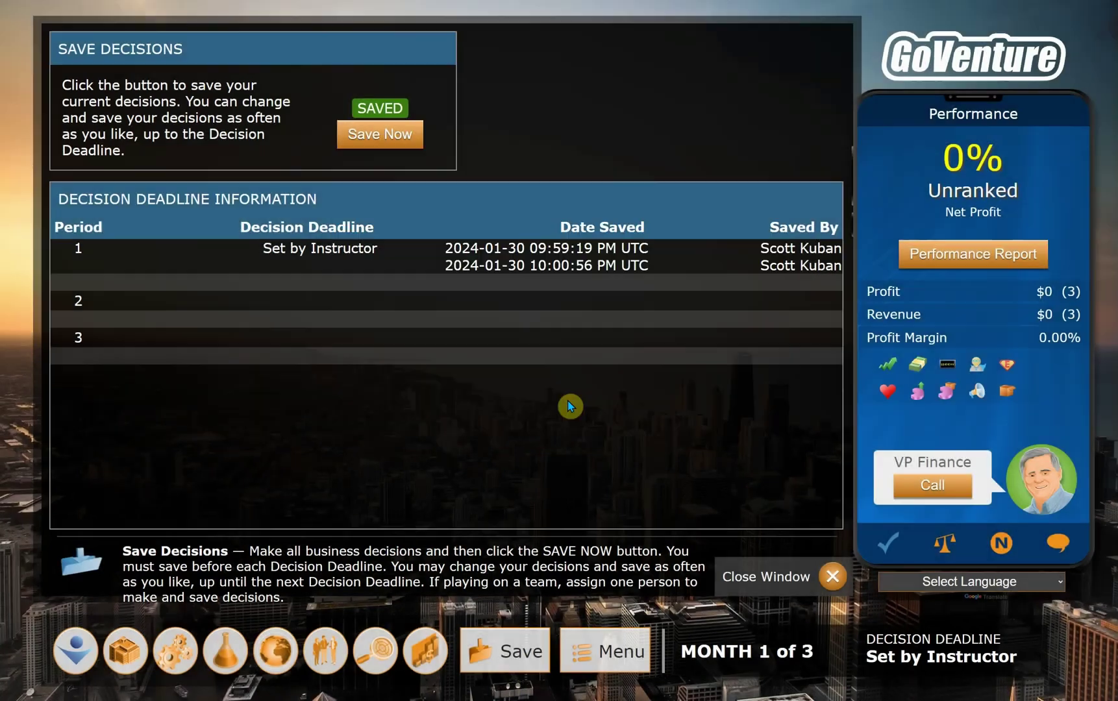
pyautogui.click(325, 655)
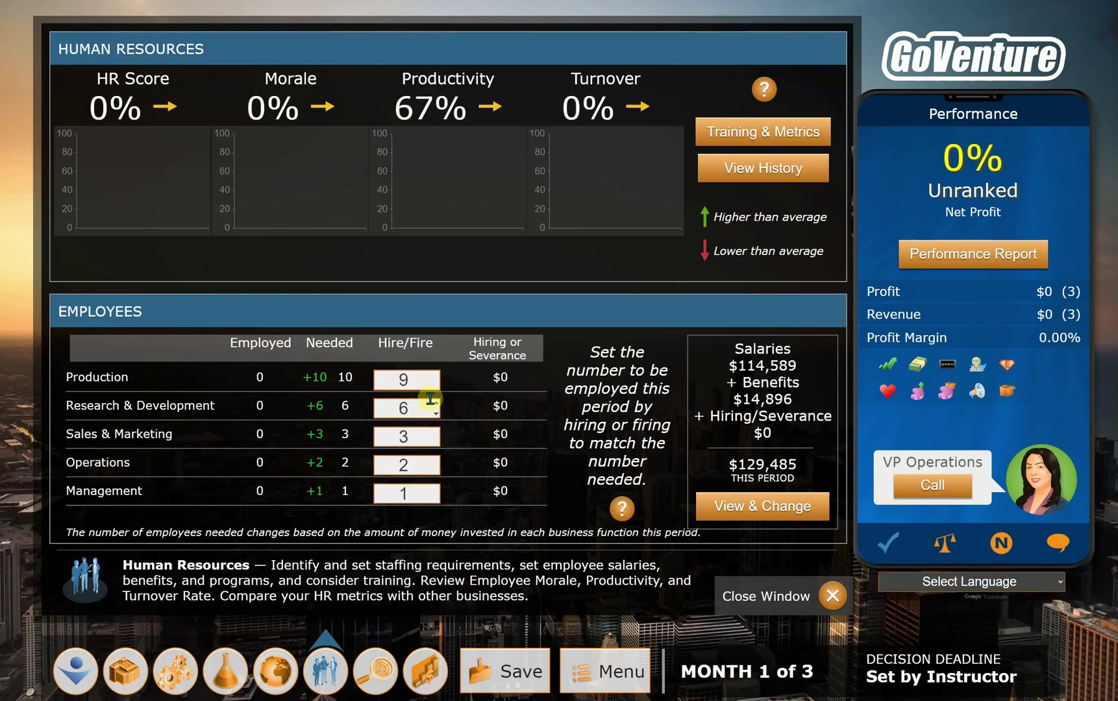
pyautogui.click(435, 377)
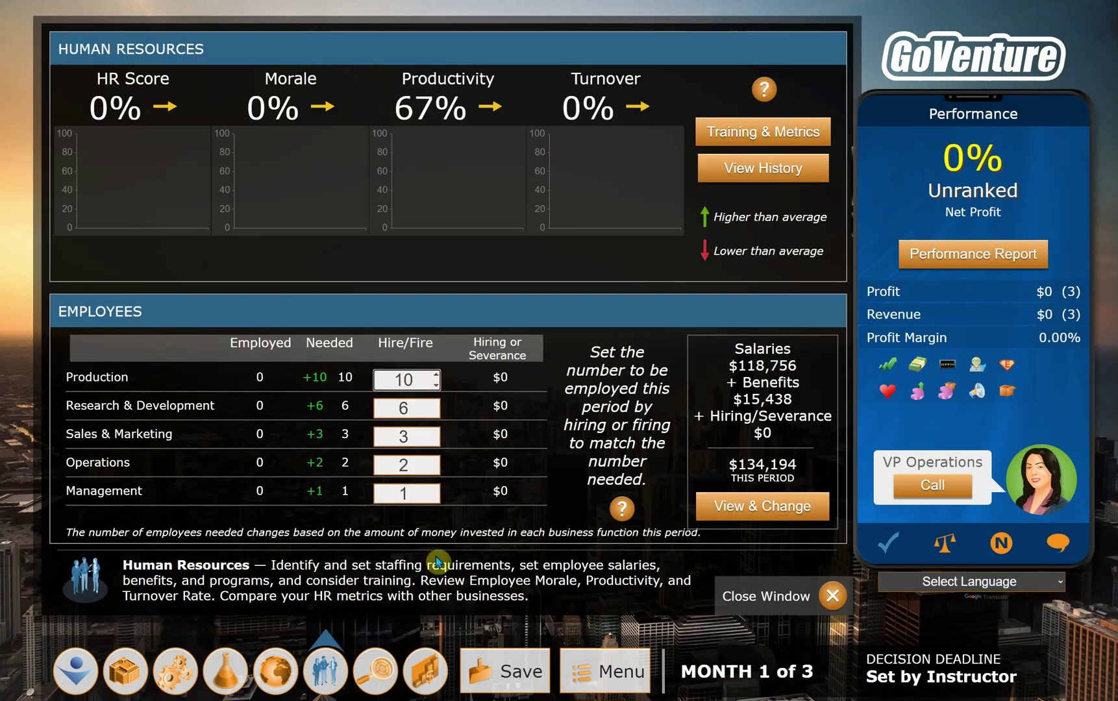
pyautogui.click(505, 676)
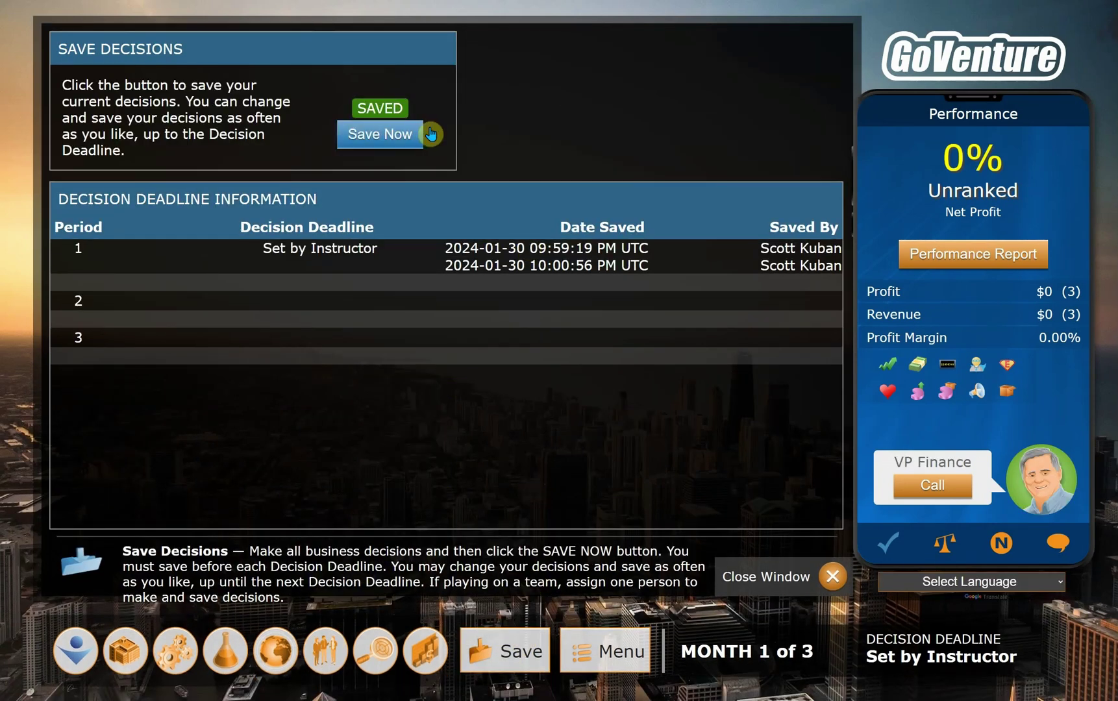
# Step: Save the revised Period 1 decisions, creating a second saved entry
pyautogui.click(409, 139)
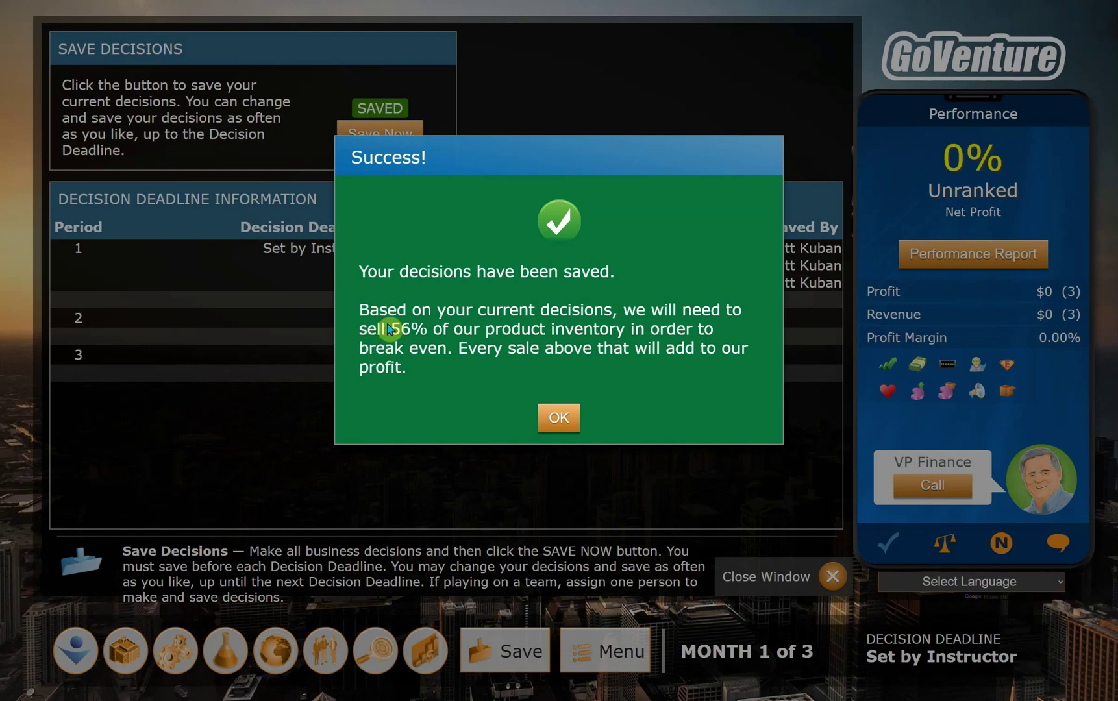